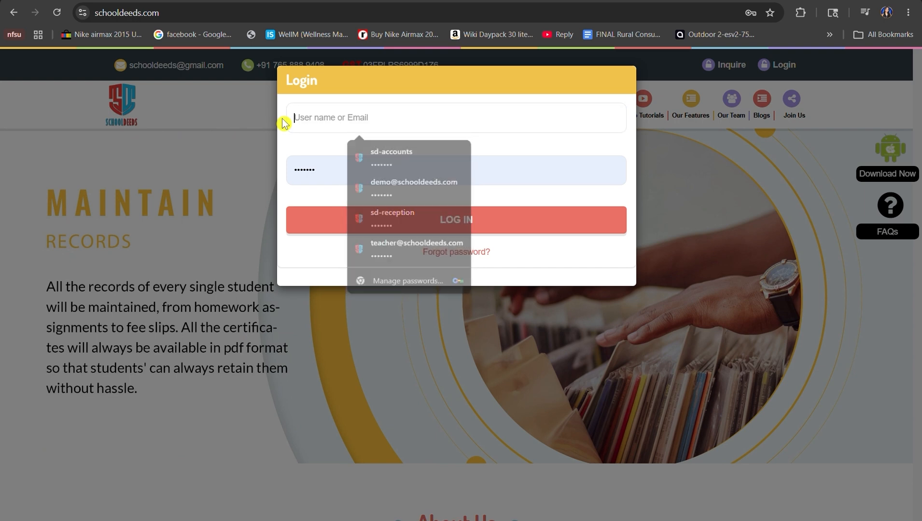
Log in to the reception account using its saved username and account password.
text(sd-reception)
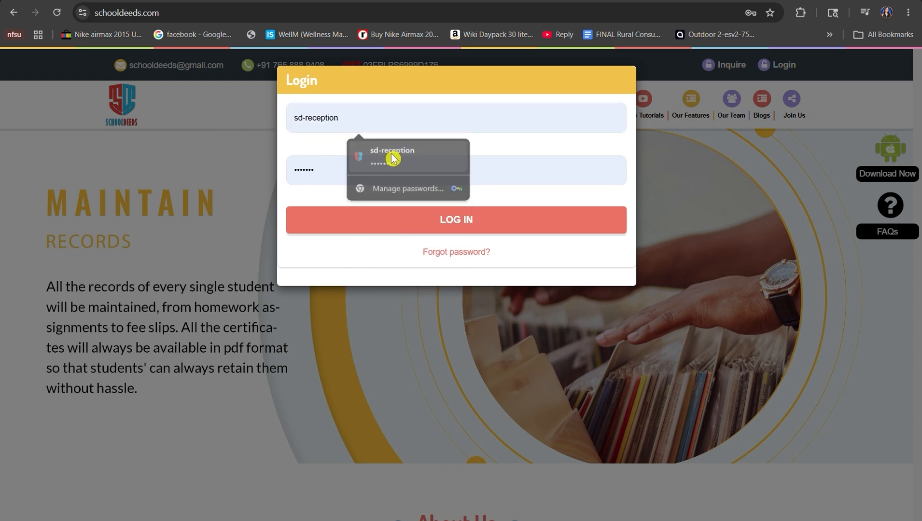
click(391, 154)
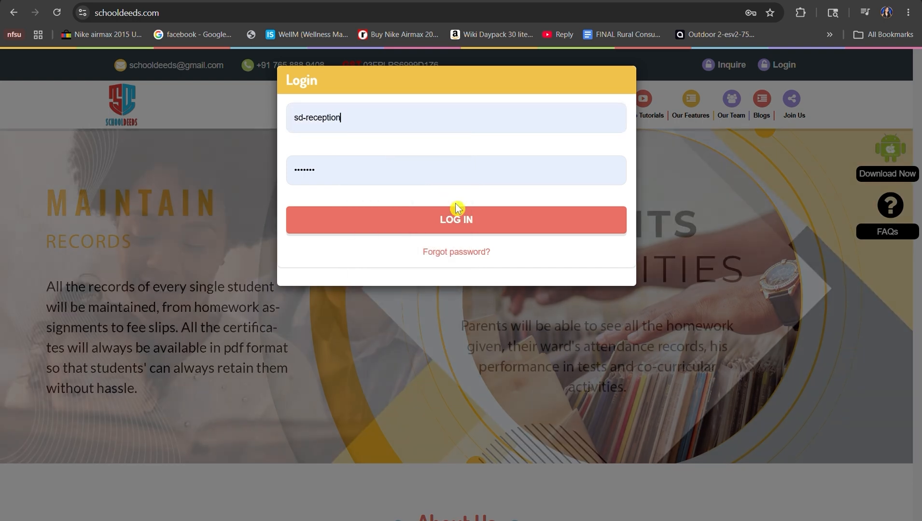
click(483, 226)
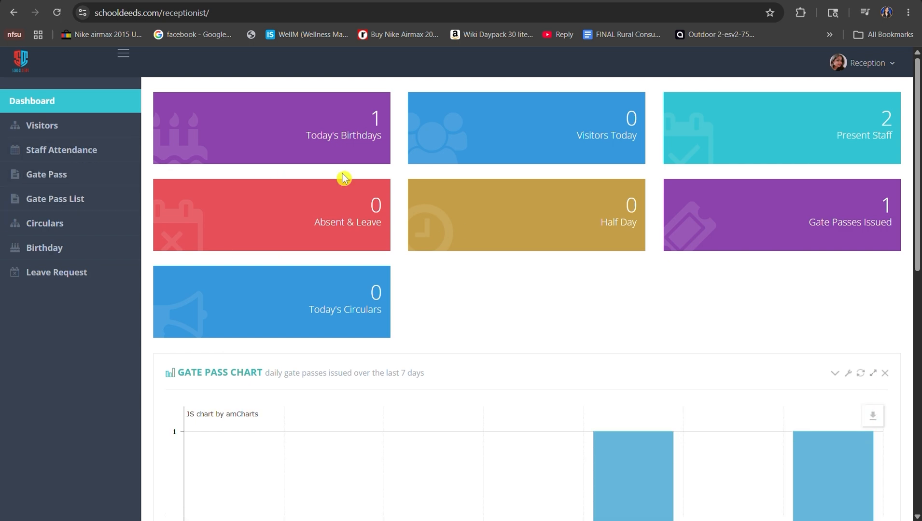
Look over the receptionist dashboard and open the Staff Attendance page.
scroll(344, 178, down, 8)
scroll(343, 178, up, 8)
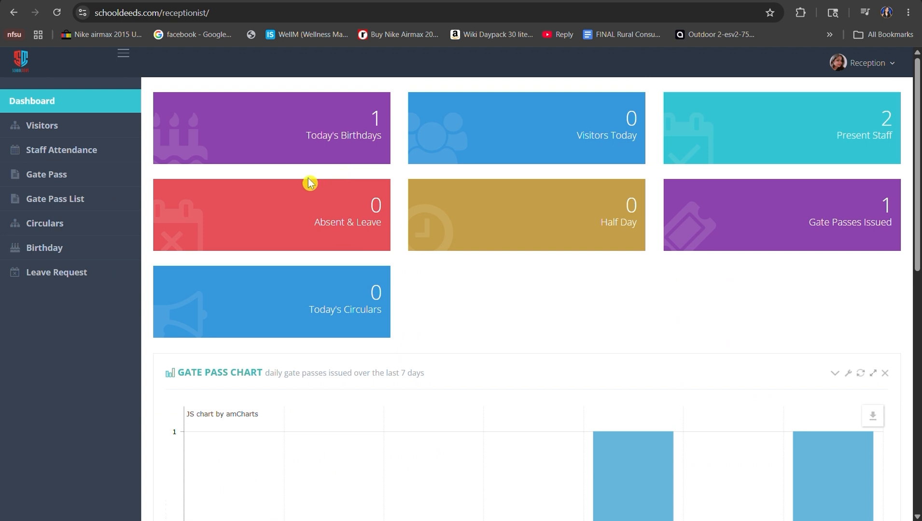
click(92, 149)
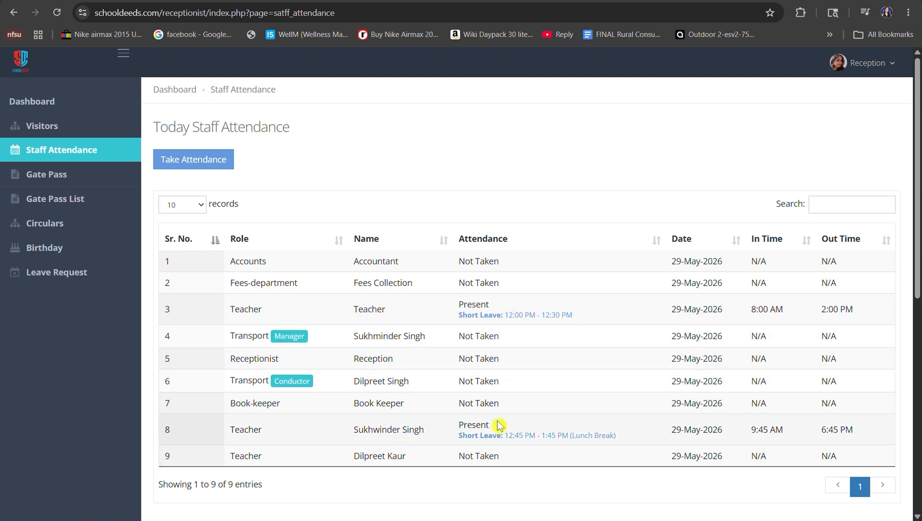
Examine the staff groups offered for taking attendance, today's staff records and the day-by-day attendance history.
click(227, 166)
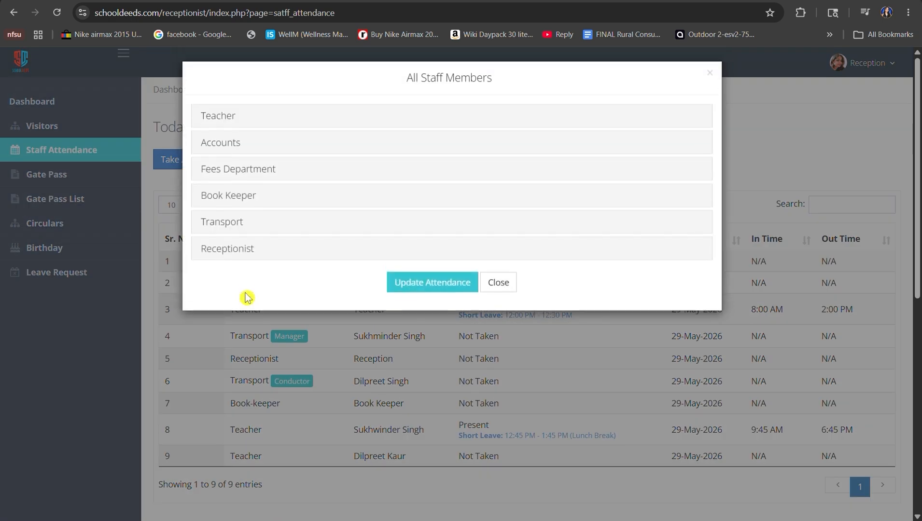
click(498, 285)
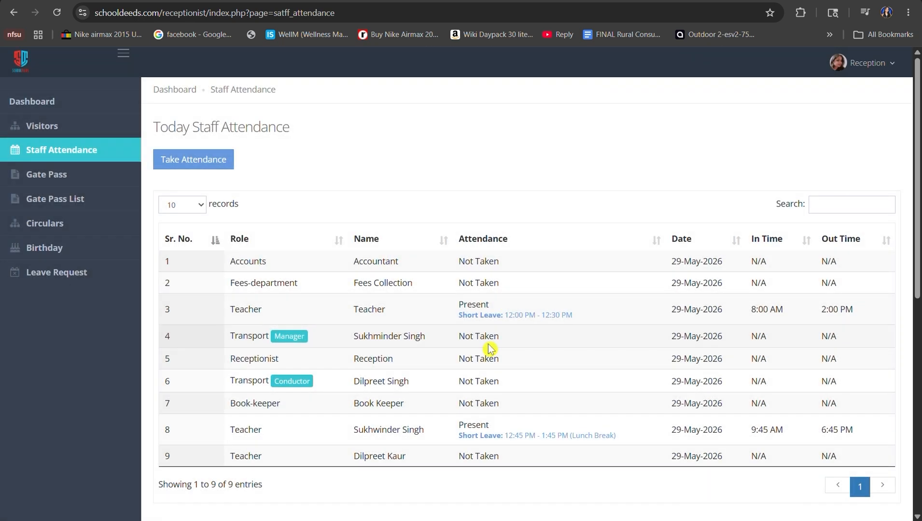
scroll(488, 347, down, 8)
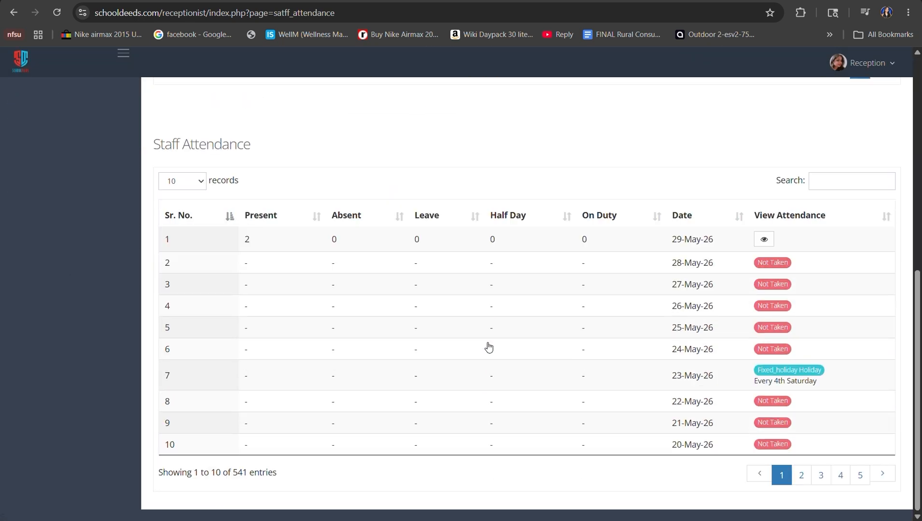
scroll(563, 328, up, 7)
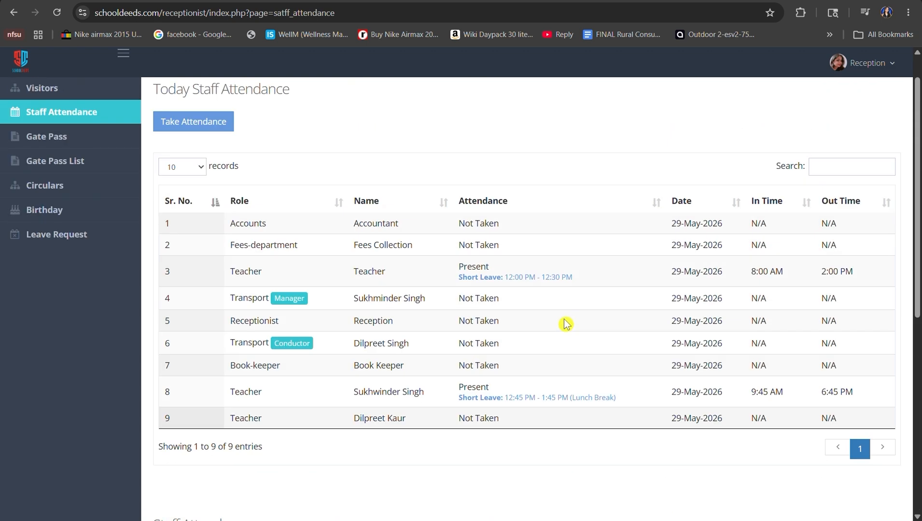
scroll(566, 323, up, 1)
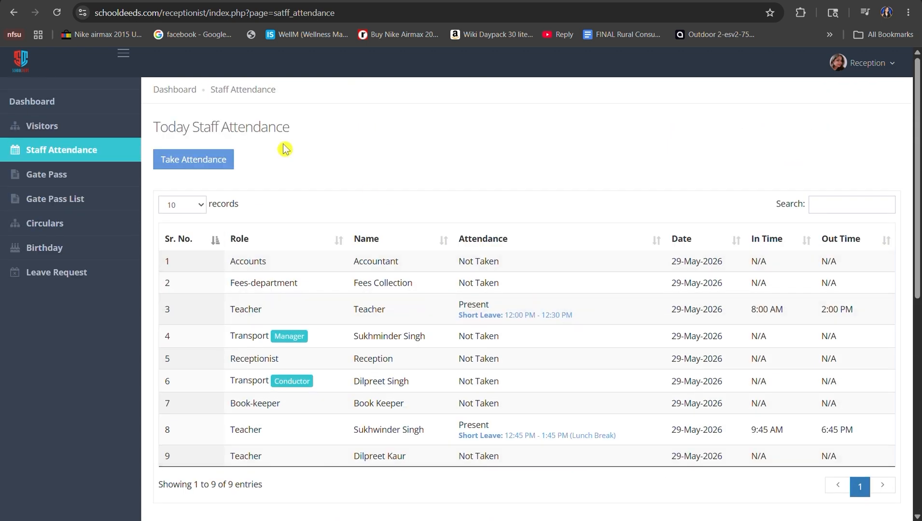
Start taking attendance for the Teacher group, mark the third teacher Present with Short Leave, and open their main In Time for editing.
click(228, 161)
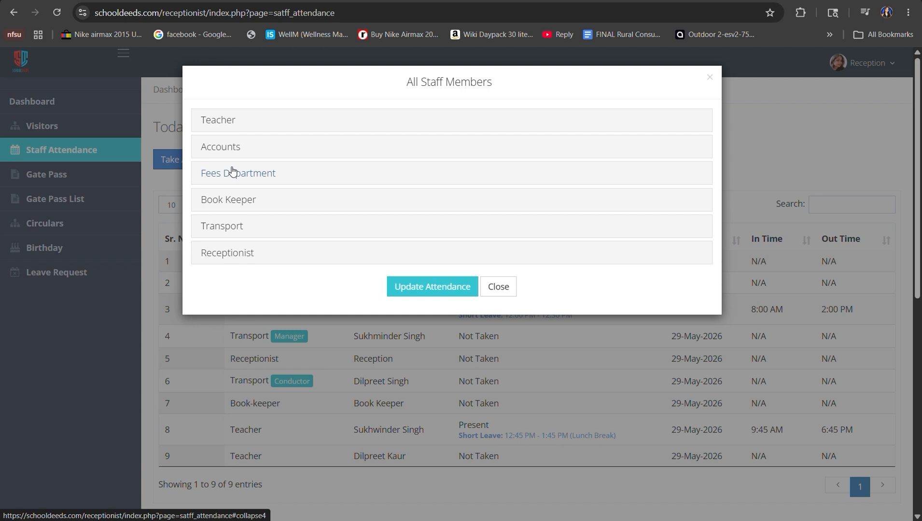
click(227, 121)
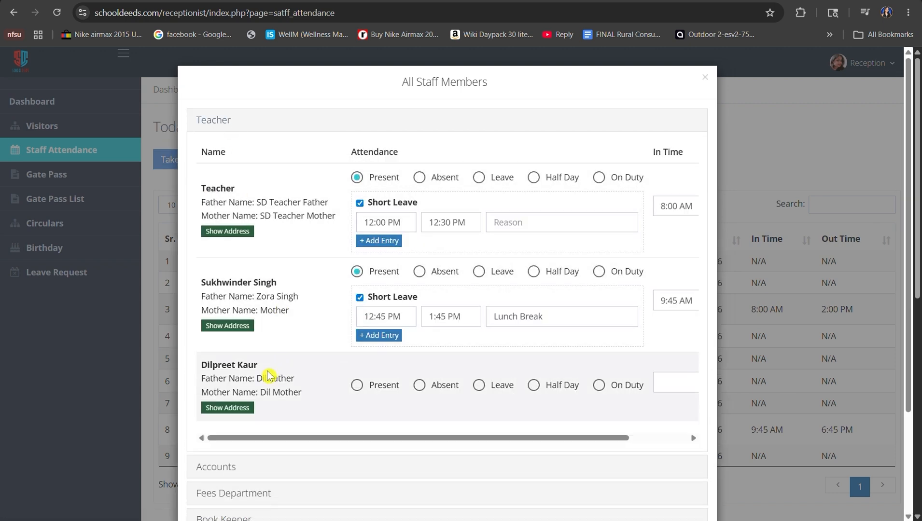
scroll(314, 374, down, 1)
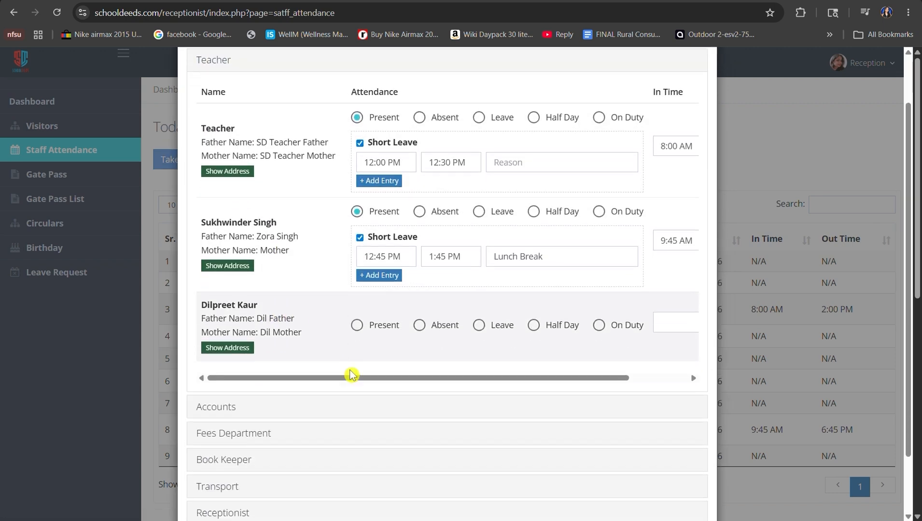
click(373, 331)
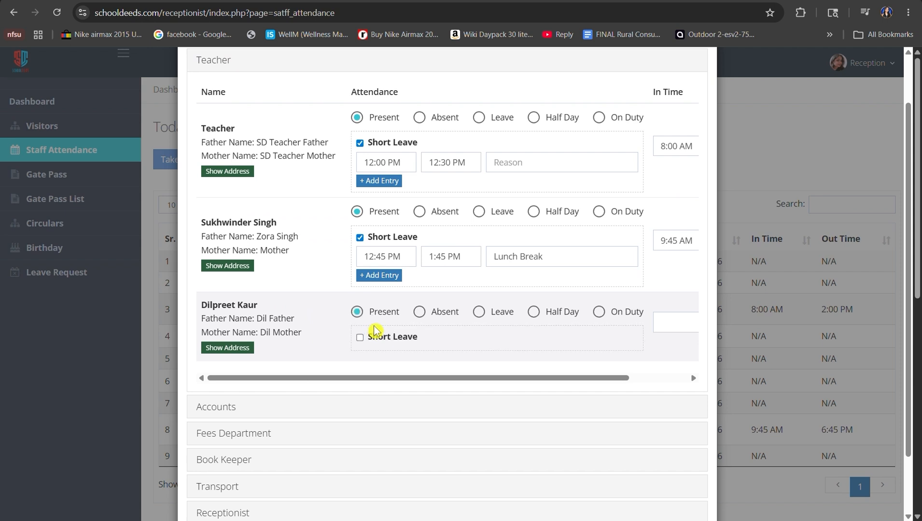
click(374, 340)
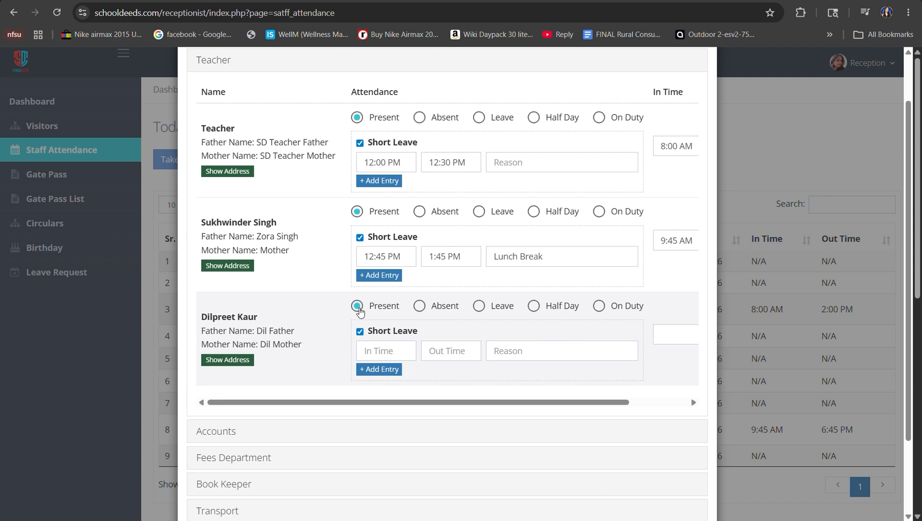
drag(449, 401, 571, 412)
click(612, 334)
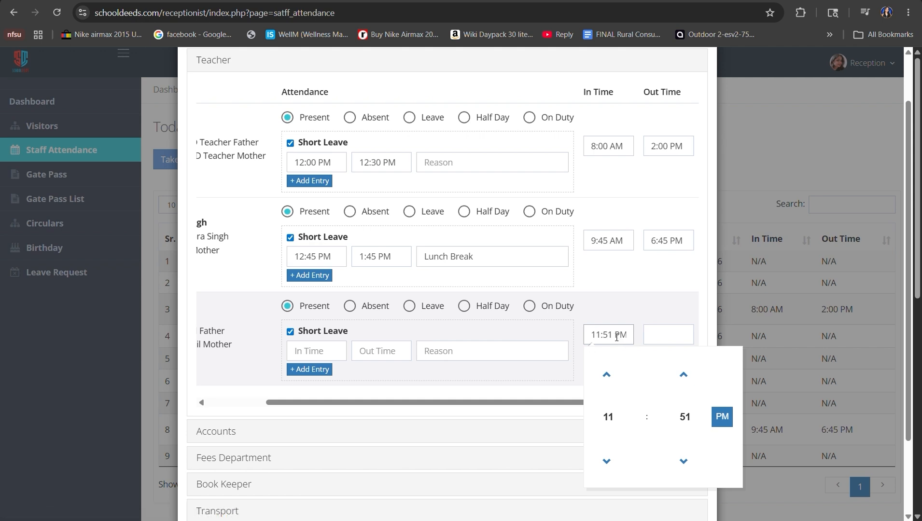
drag(610, 334, 577, 341)
key(BackSpace)
text(9)
text(:3)
text(5)
key(ctrl+a)
key(BackSpace)
Set the third teacher's In Time to 9:45 AM and Out Time to 6:45 PM.
click(609, 374)
click(609, 374)
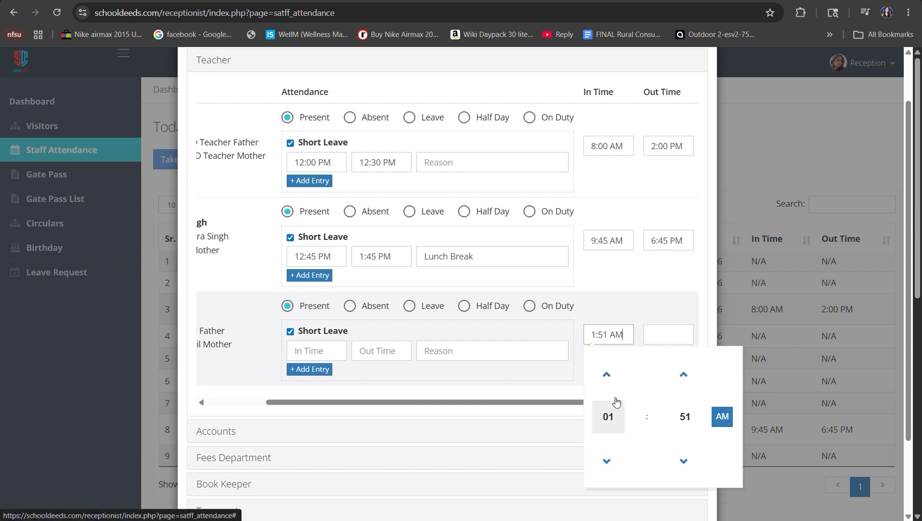
click(610, 373)
click(610, 373)
click(609, 374)
click(609, 374)
click(609, 374)
click(609, 374)
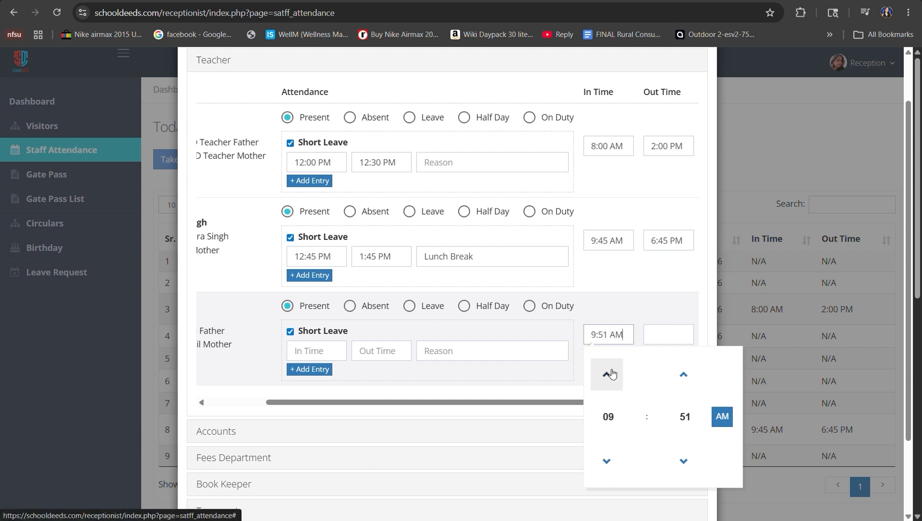
click(684, 460)
click(684, 460)
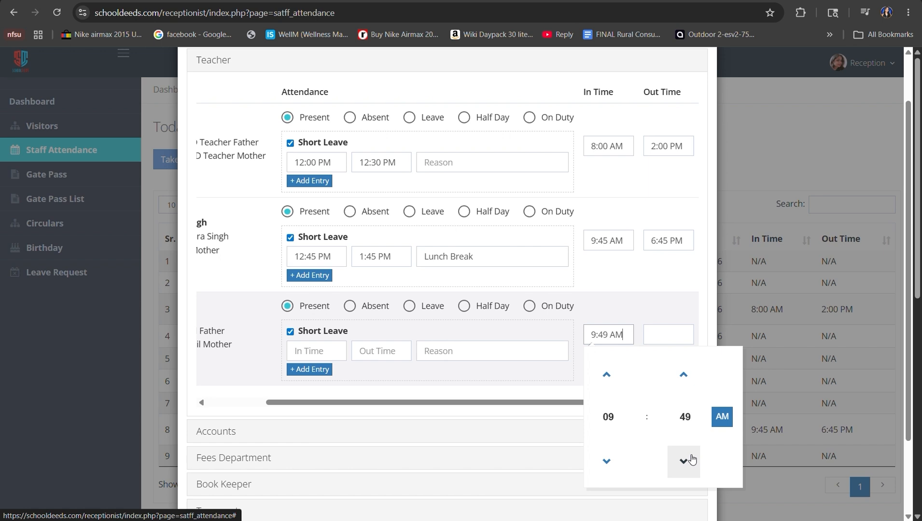
click(686, 460)
click(685, 460)
click(690, 459)
click(690, 460)
click(660, 335)
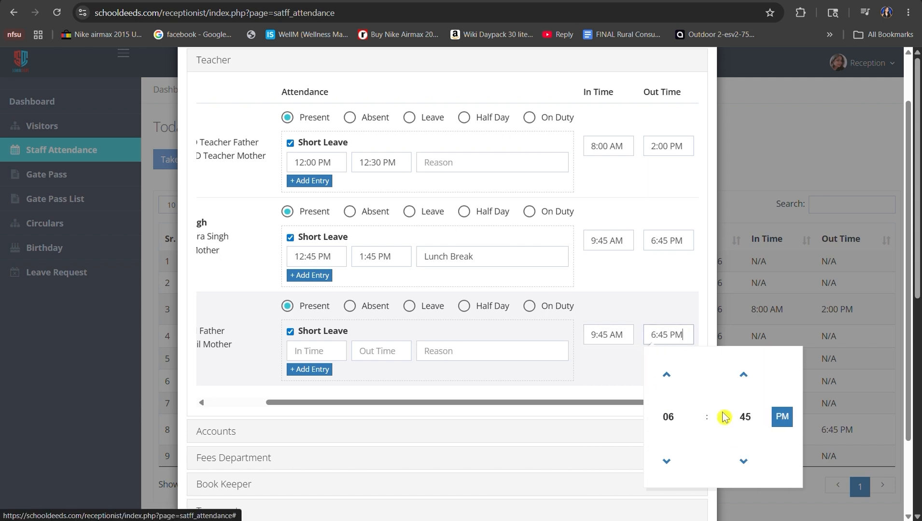
Set the third teacher's short leave to run from 11:51 AM to 12:51 PM.
click(327, 348)
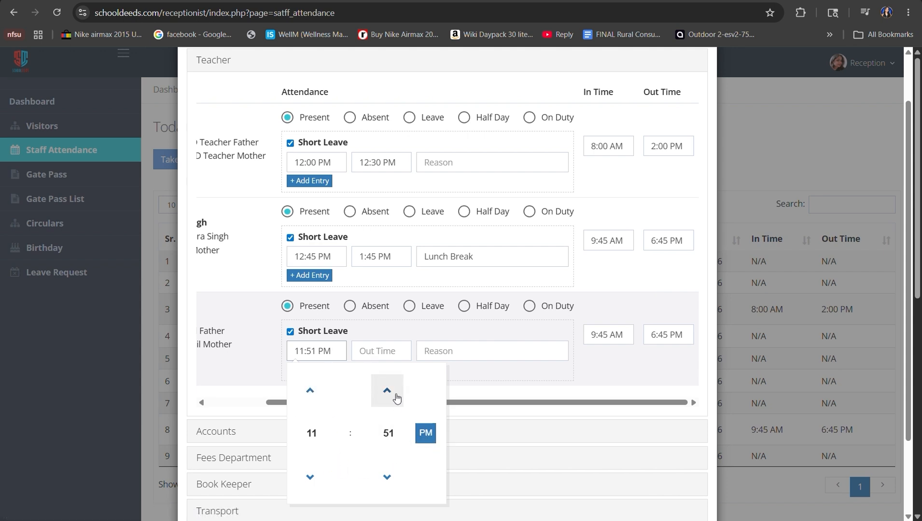
click(423, 434)
click(365, 351)
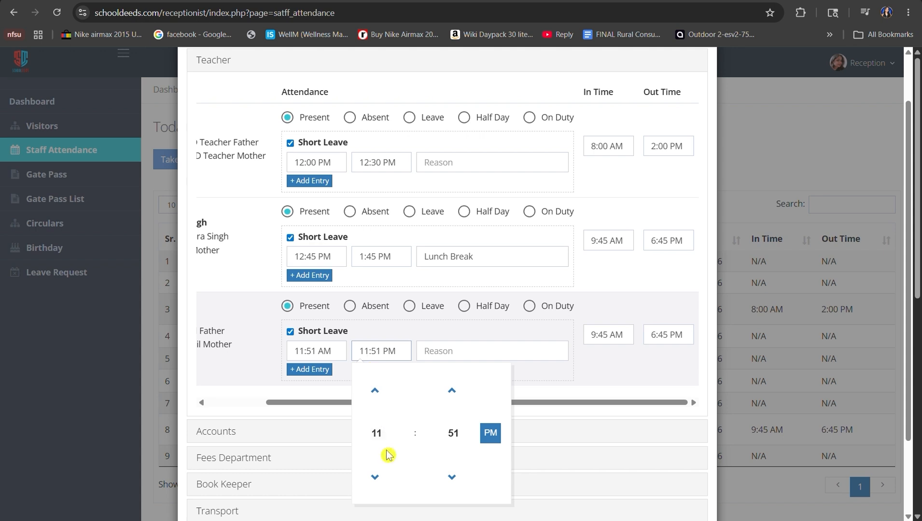
click(374, 390)
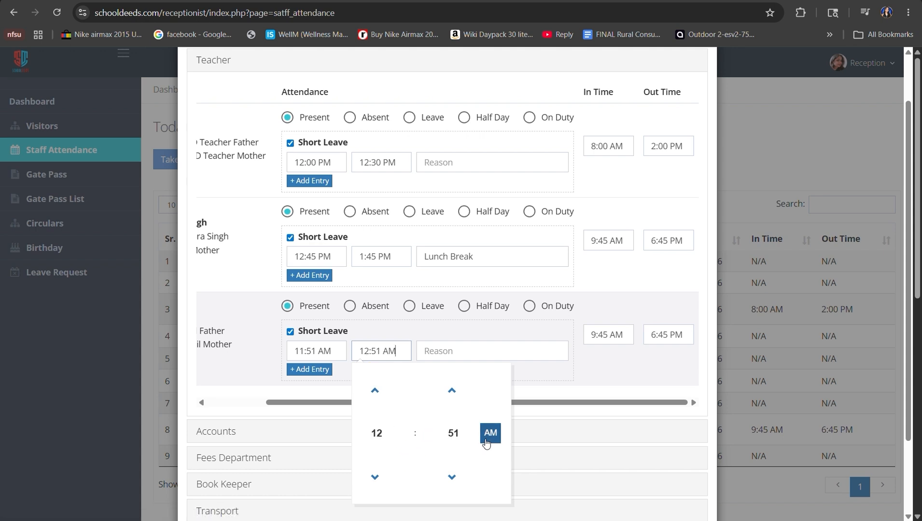
click(488, 441)
Enter "Lunch Break" as the reason for the third teacher's short leave.
click(478, 352)
text(Lunch)
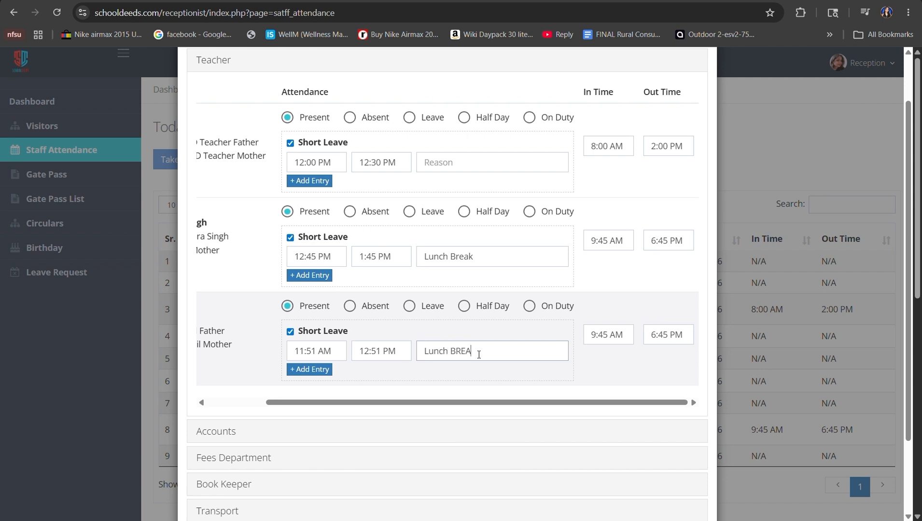
text( BRE)
key(BackSpace)
key(BackSpace)
text(reak)
Add two blank short-leave entries for the third teacher and remove both again.
click(310, 369)
click(309, 392)
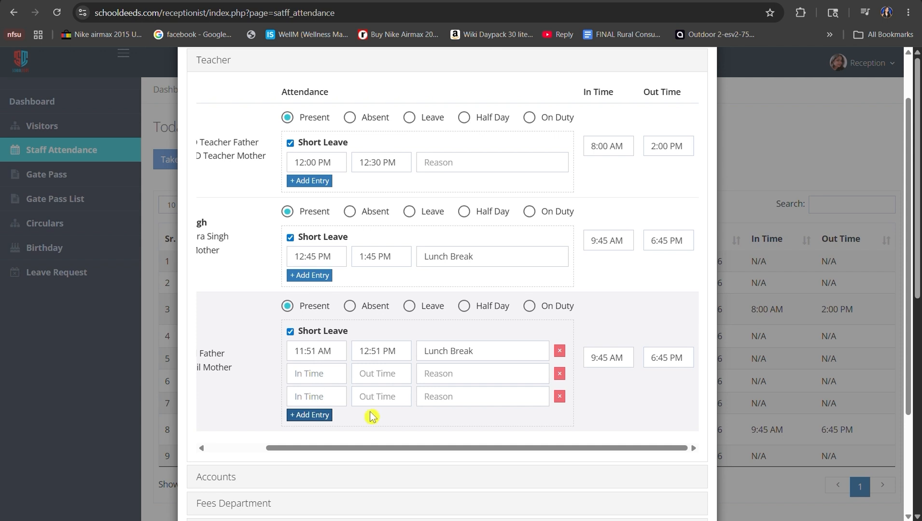
click(560, 396)
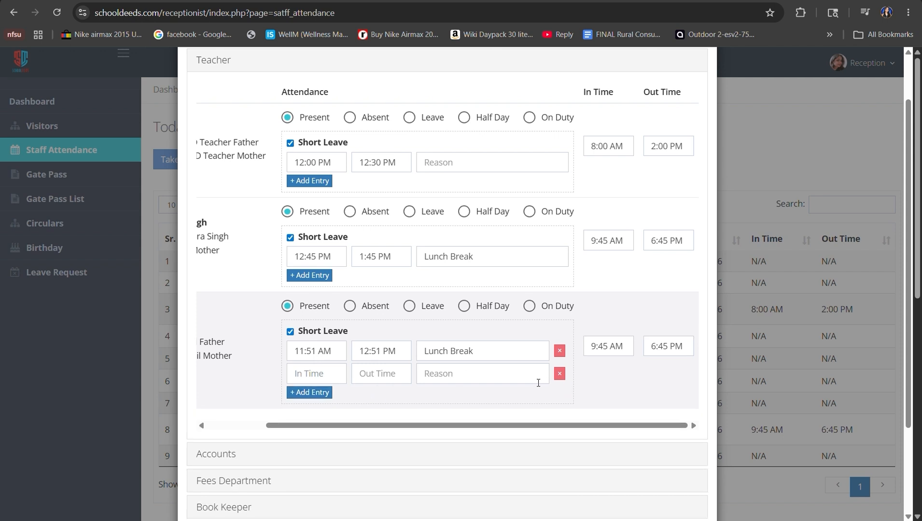
click(559, 375)
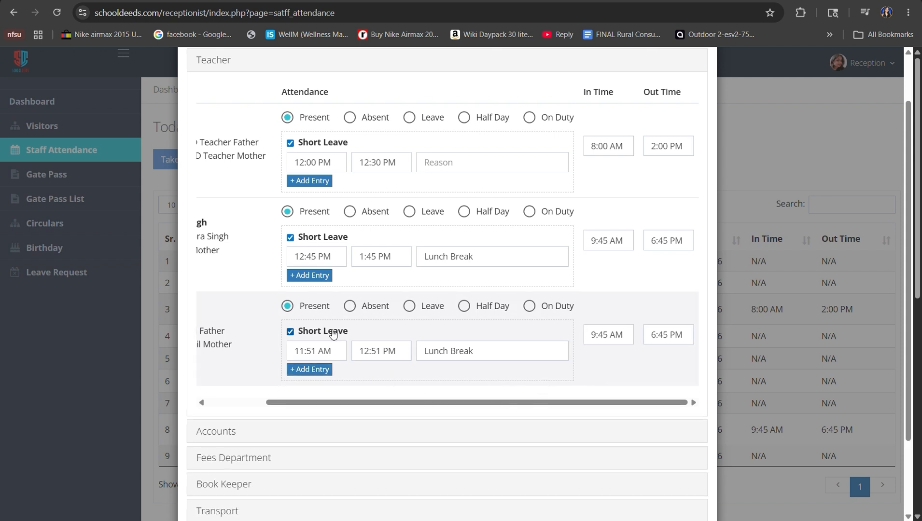
Try marking the third teacher Absent, and switch the status to Leave with the reason "Wedding".
scroll(353, 369, down, 2)
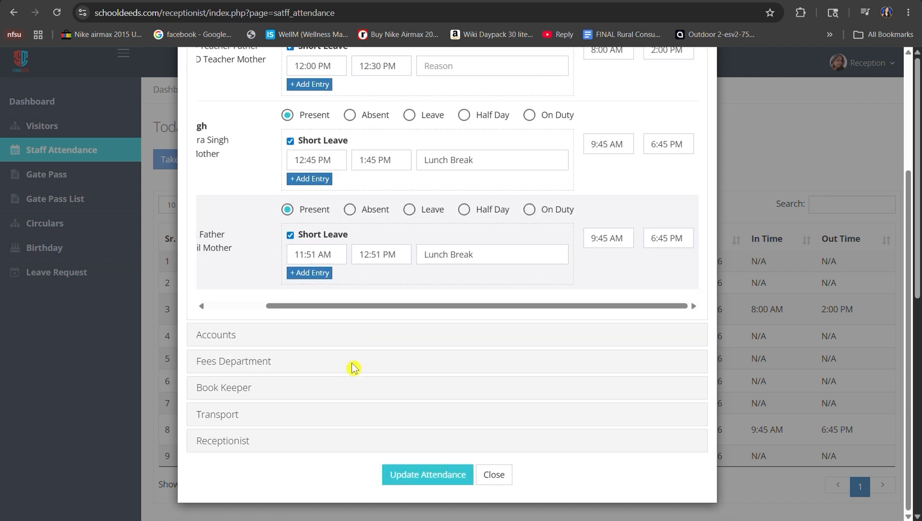
click(366, 218)
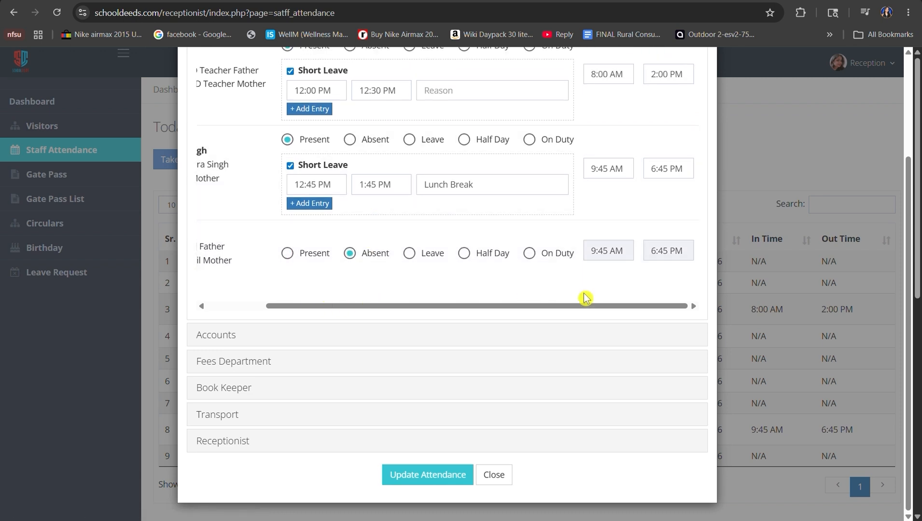
click(409, 253)
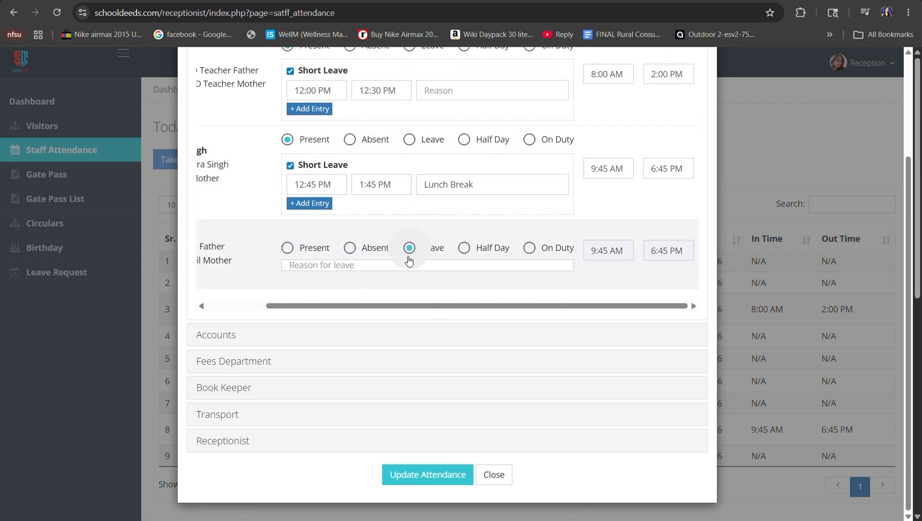
text(W)
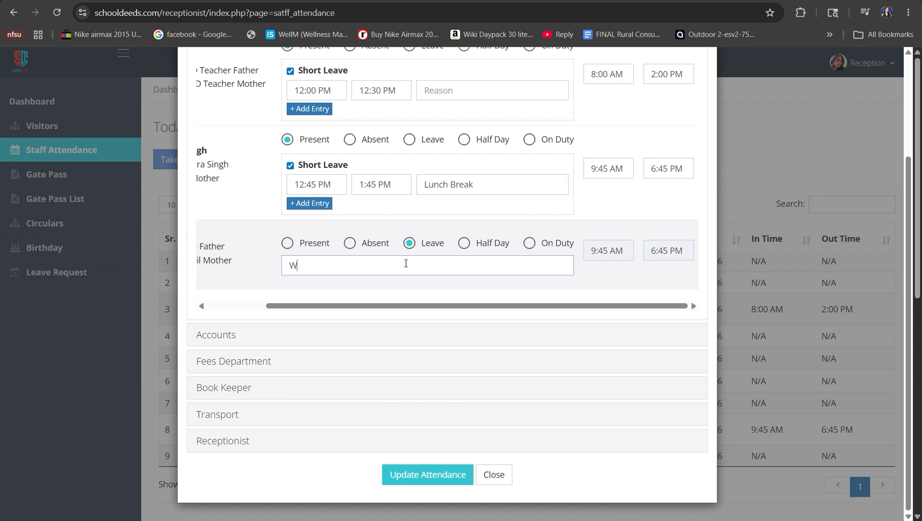
text(E)
key(BackSpace)
text(edding)
Try the Half Day status for the third teacher with Short Leave enabled.
click(464, 243)
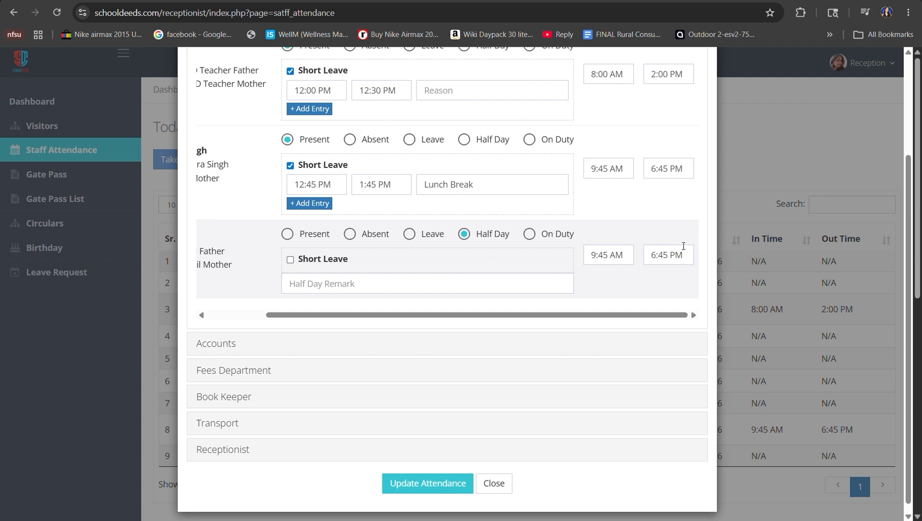
click(290, 261)
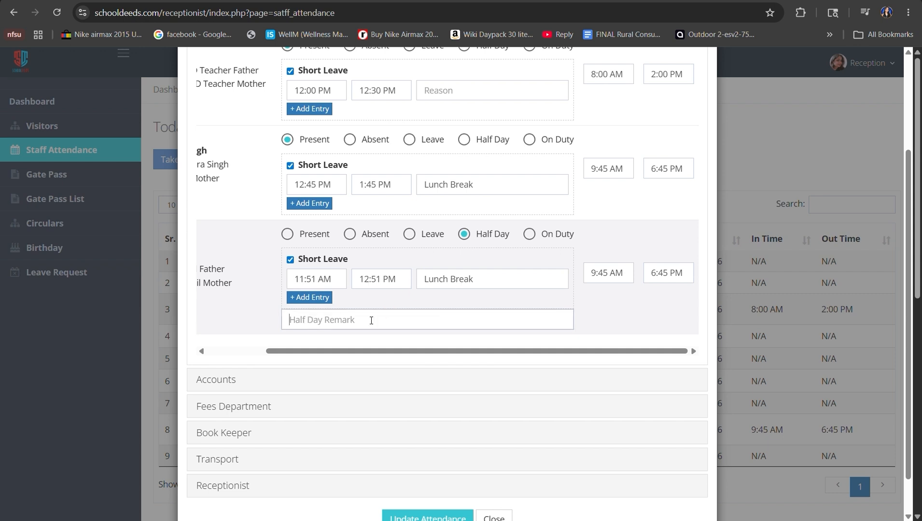
Try the On Duty status for the third teacher with the remark "Exam Duty".
click(531, 235)
drag(544, 244, 579, 251)
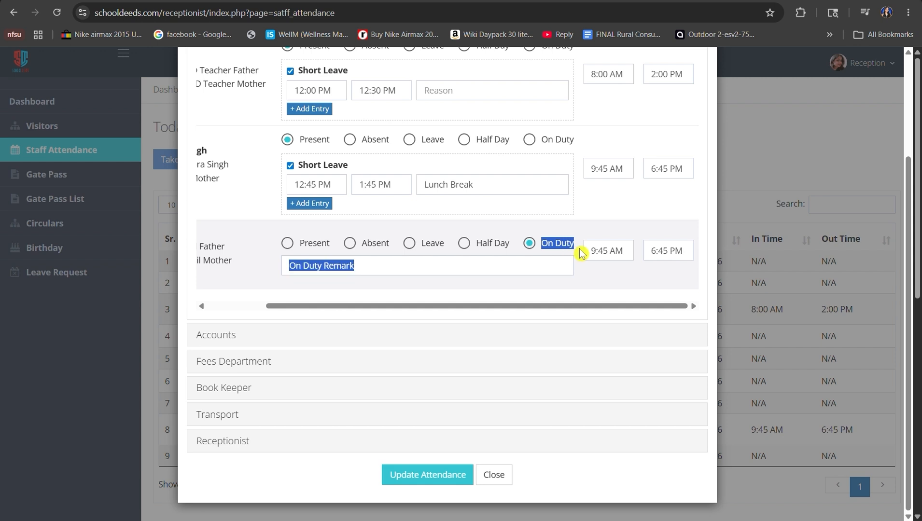
click(550, 262)
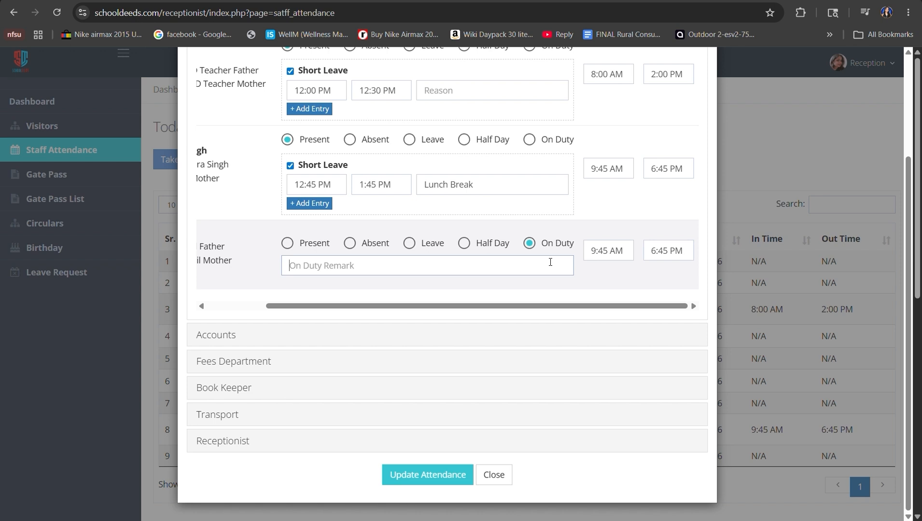
text(Exam Duty)
Set the third teacher to Half Day with Short Leave enabled and the half-day remark "Health Issues".
click(493, 243)
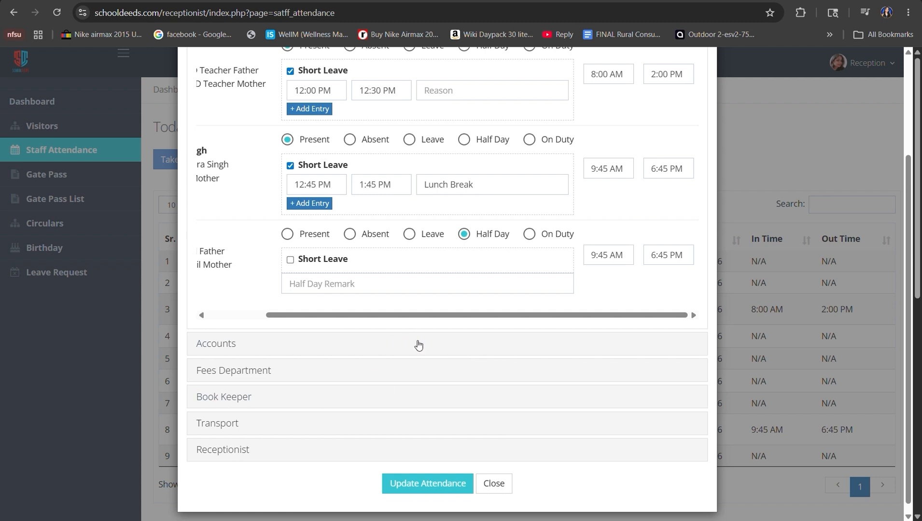
click(290, 261)
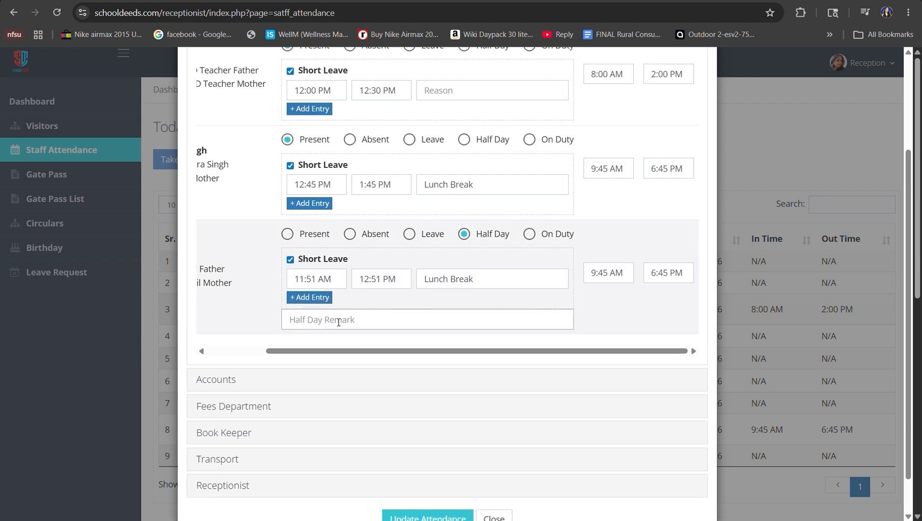
click(338, 322)
text(Health Iss)
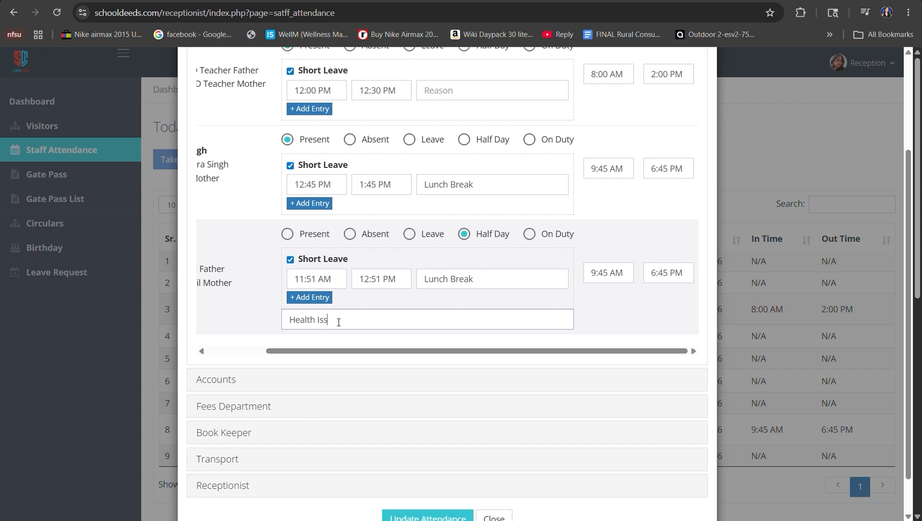
text(ues)
scroll(439, 305, down, 2)
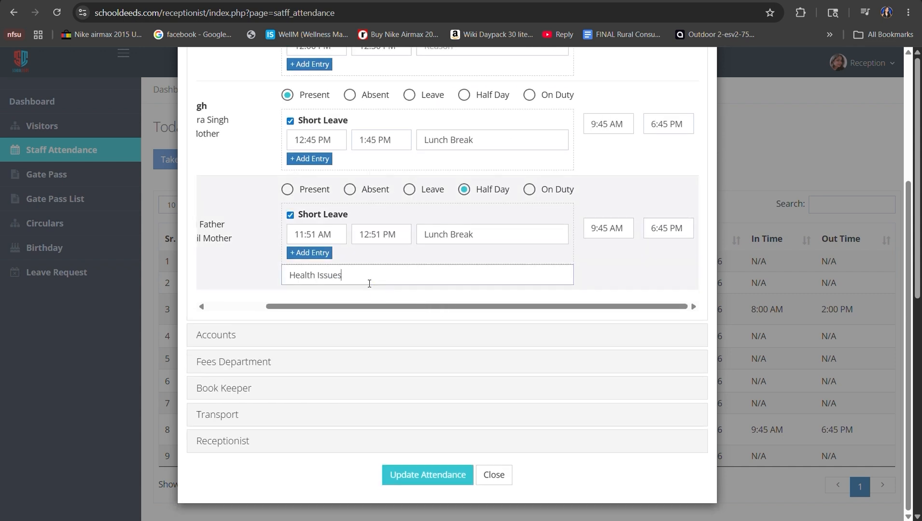
Set the third teacher's out time to 3:45 PM and submit the updated attendance.
click(664, 229)
click(664, 356)
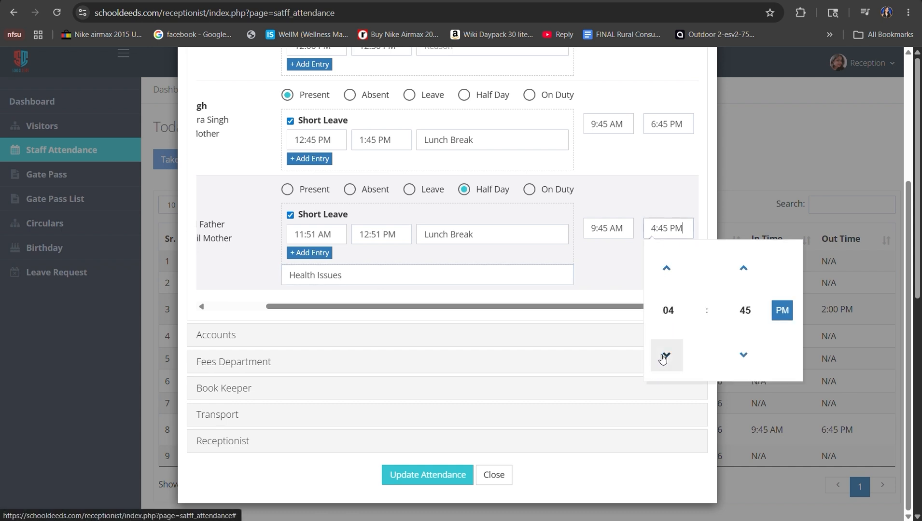
click(665, 356)
click(519, 308)
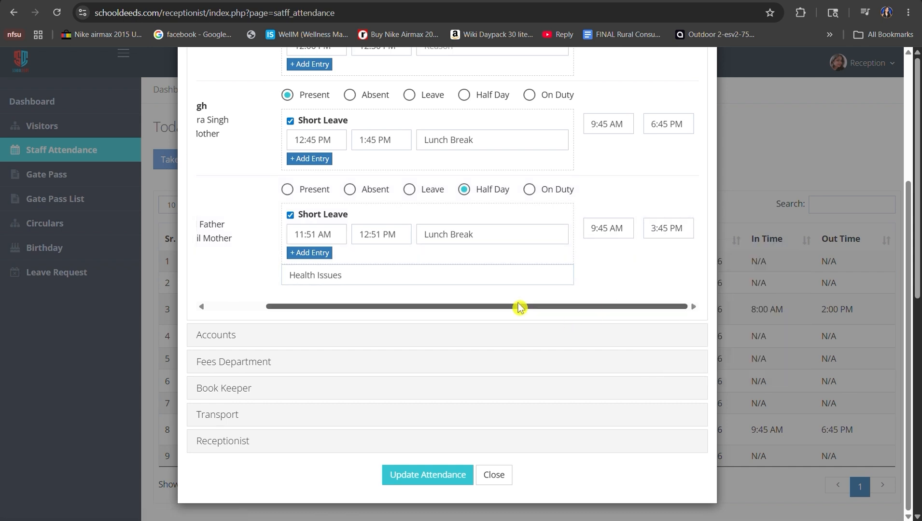
click(417, 483)
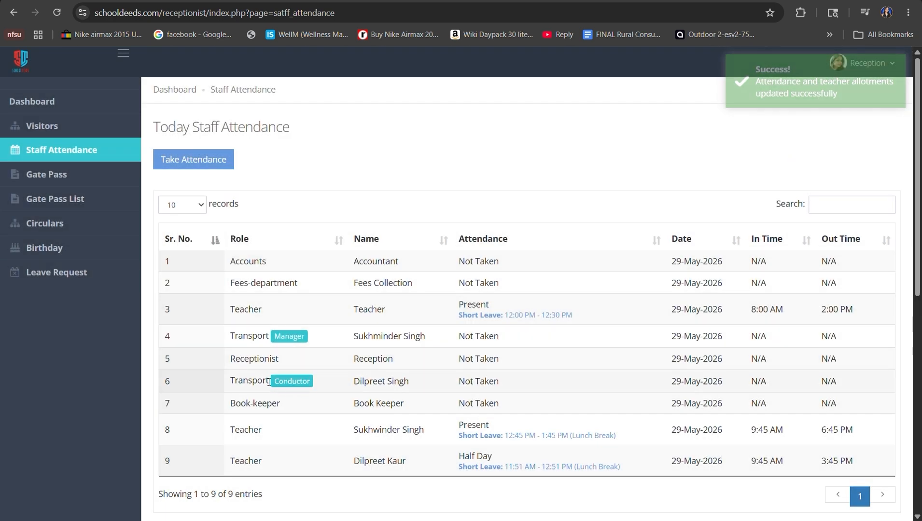
Review today's staff attendance, including the teachers' details in the 29-May-26 record.
scroll(289, 389, down, 1)
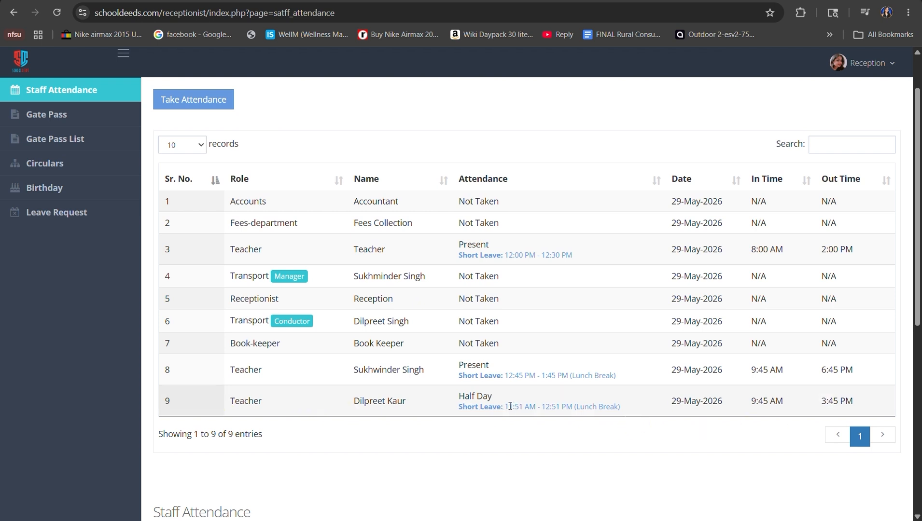
scroll(510, 406, up, 1)
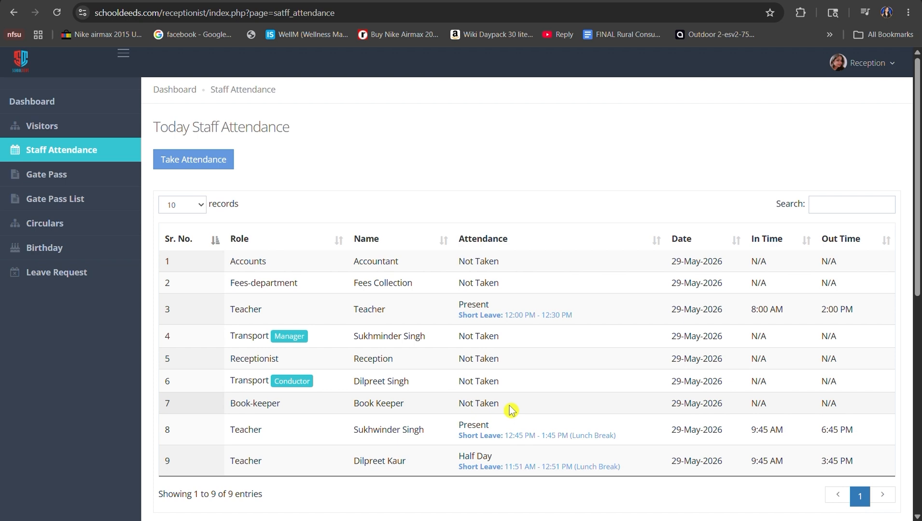
scroll(510, 409, down, 7)
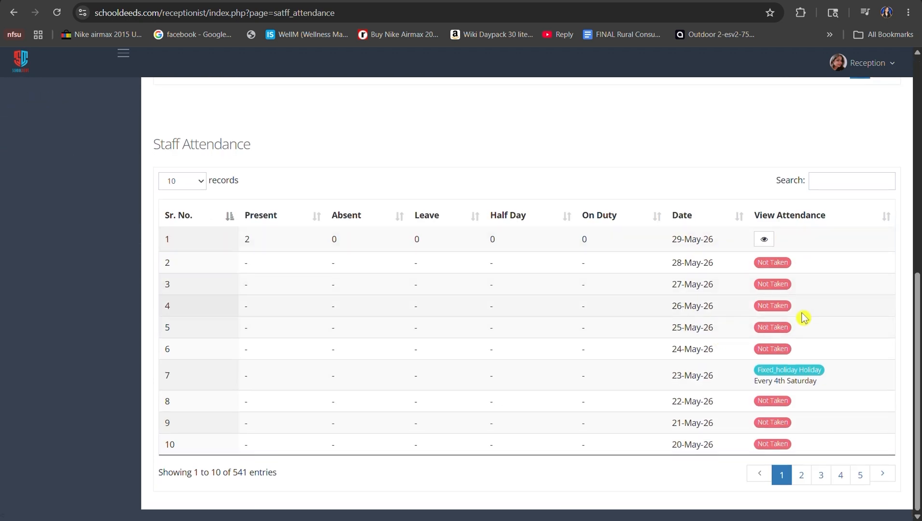
click(763, 240)
click(222, 147)
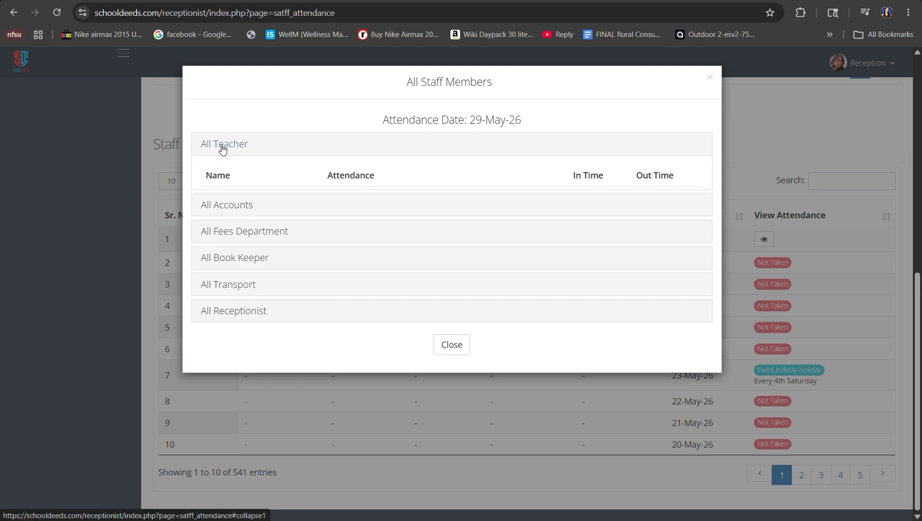
drag(200, 312, 269, 323)
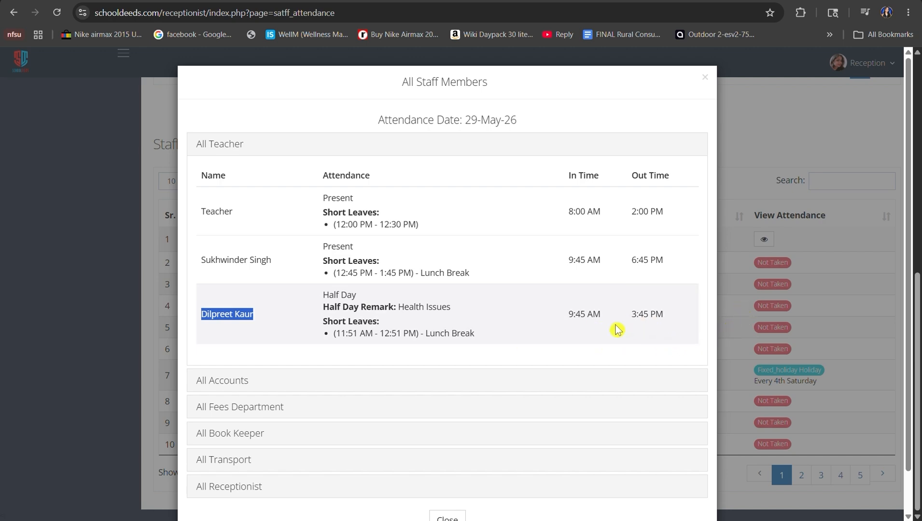
click(748, 318)
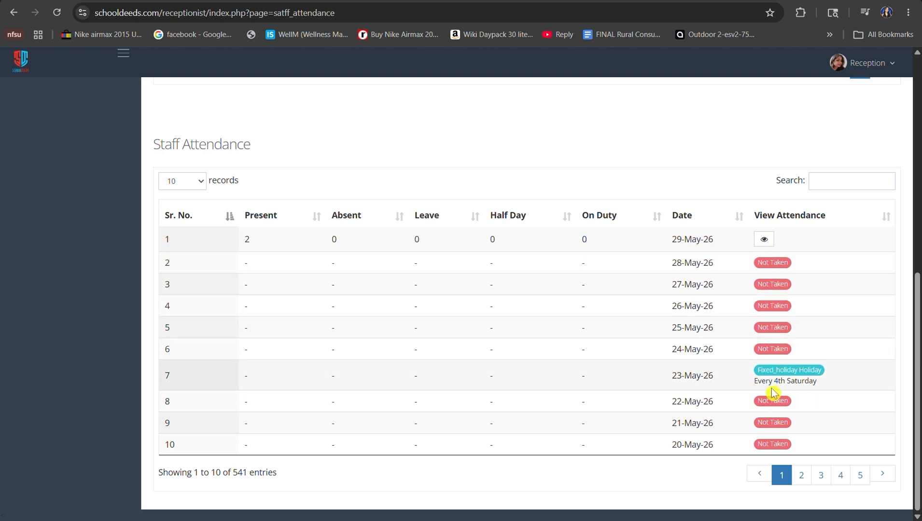
Check the holiday entry for 23-May-26 in the Staff Attendance history.
drag(750, 382, 826, 382)
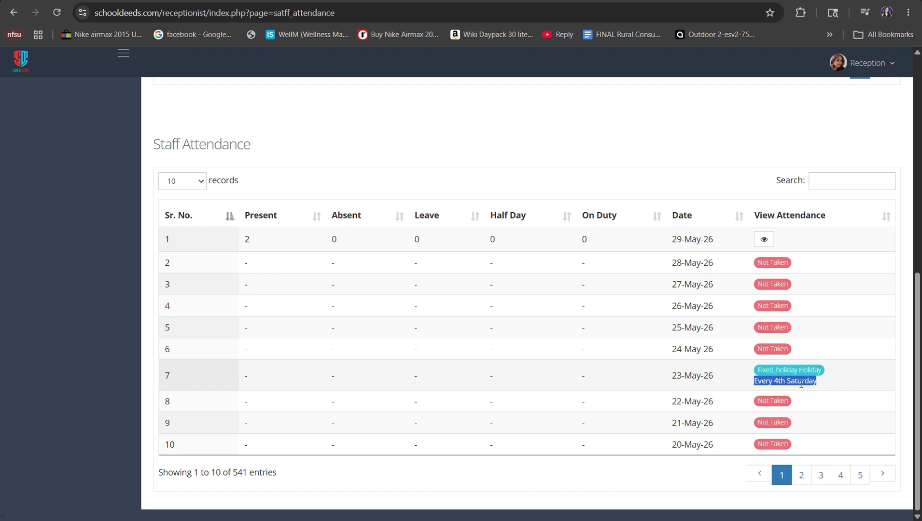
click(815, 395)
scroll(814, 391, up, 10)
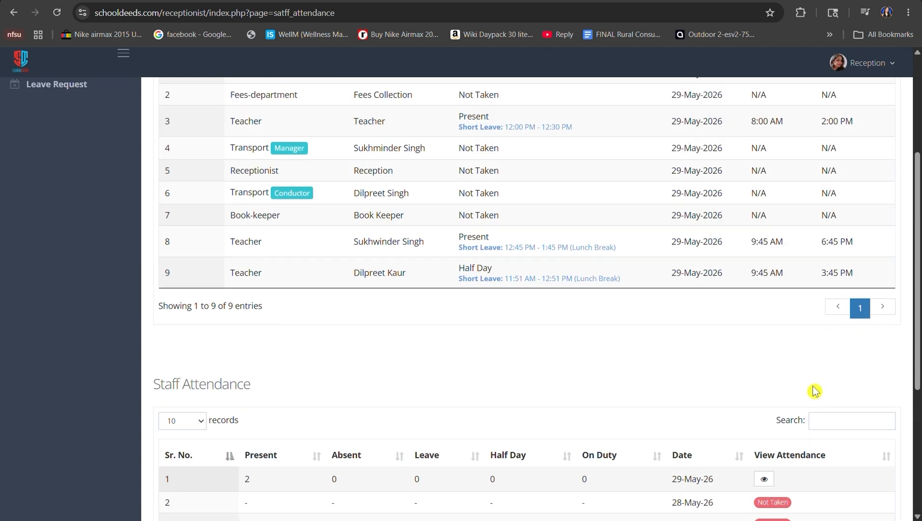
Return to the SchoolDeeds home page and log out of the reception account.
click(13, 14)
click(13, 15)
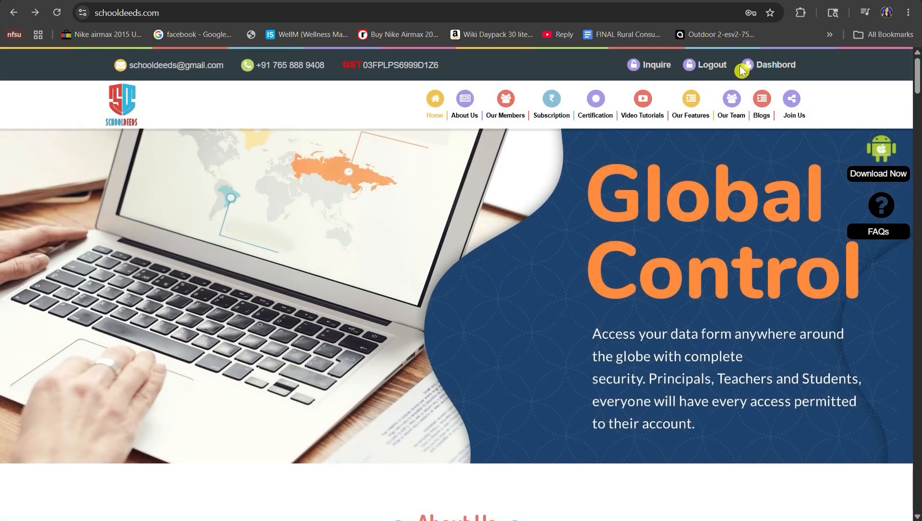
click(742, 70)
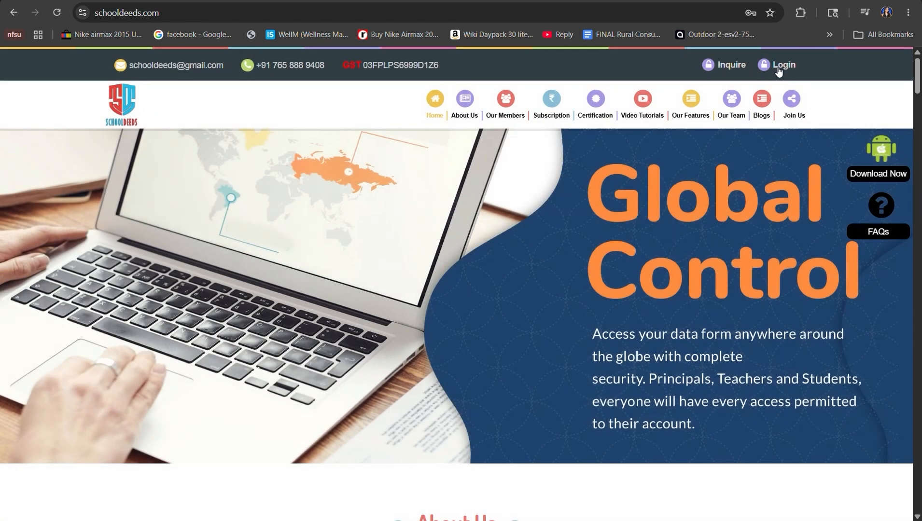
Log in to the principal account using its saved e-mail and password.
click(779, 71)
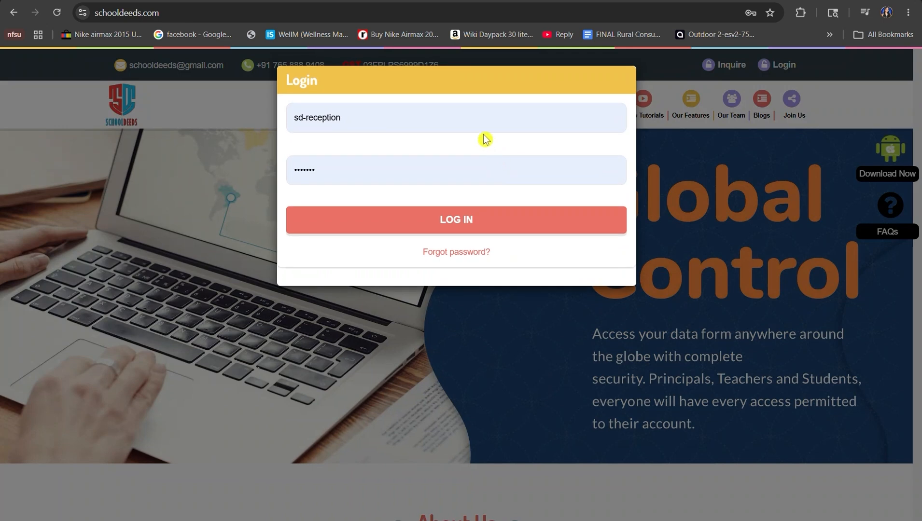
drag(484, 130, 237, 134)
key(BackSpace)
text(de)
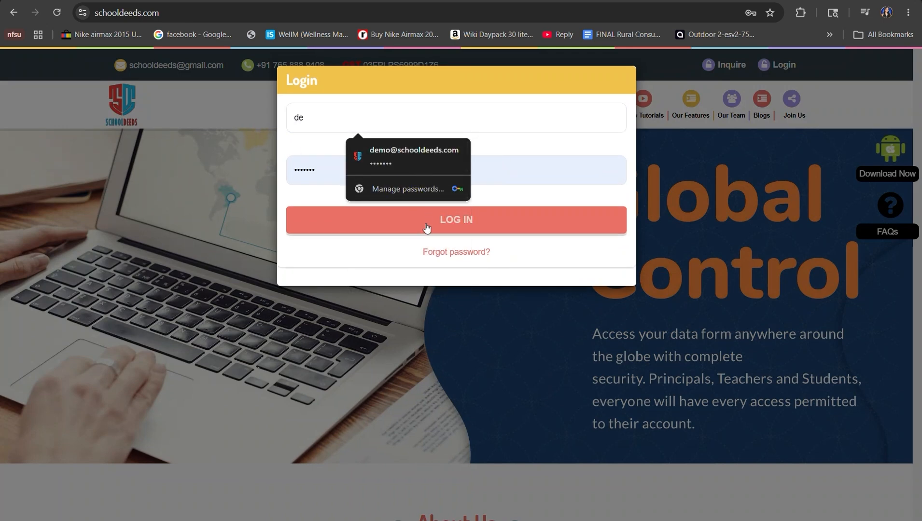
click(410, 154)
click(386, 231)
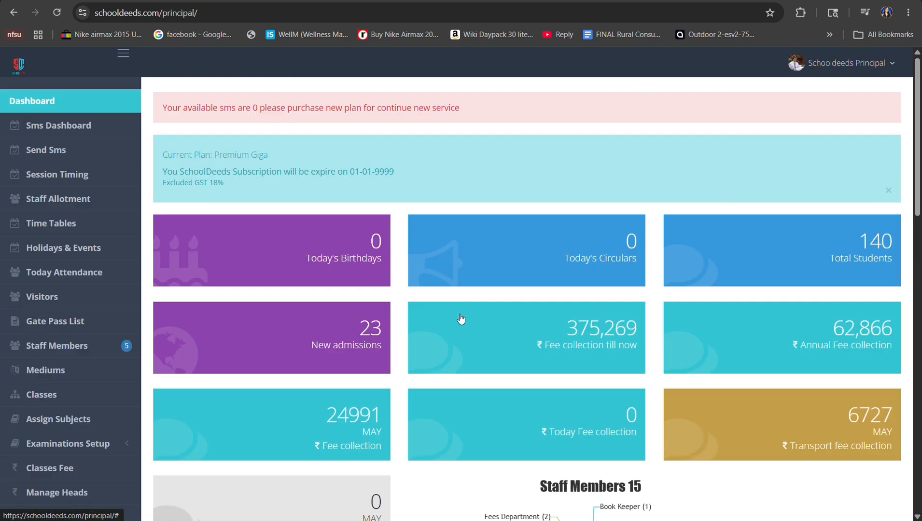
Open the principal's Time Tables page and find the Datewise Time Table section.
scroll(460, 323, down, 10)
scroll(461, 319, down, 5)
scroll(82, 294, up, 12)
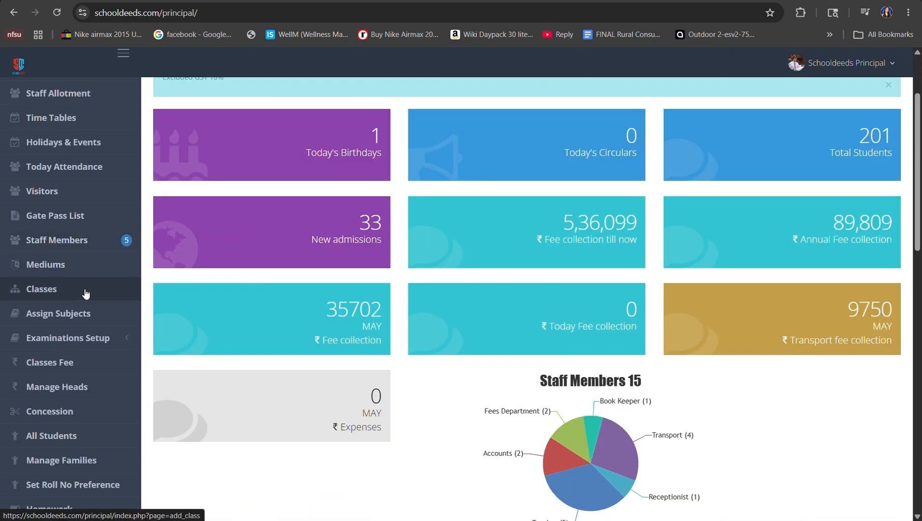
click(61, 118)
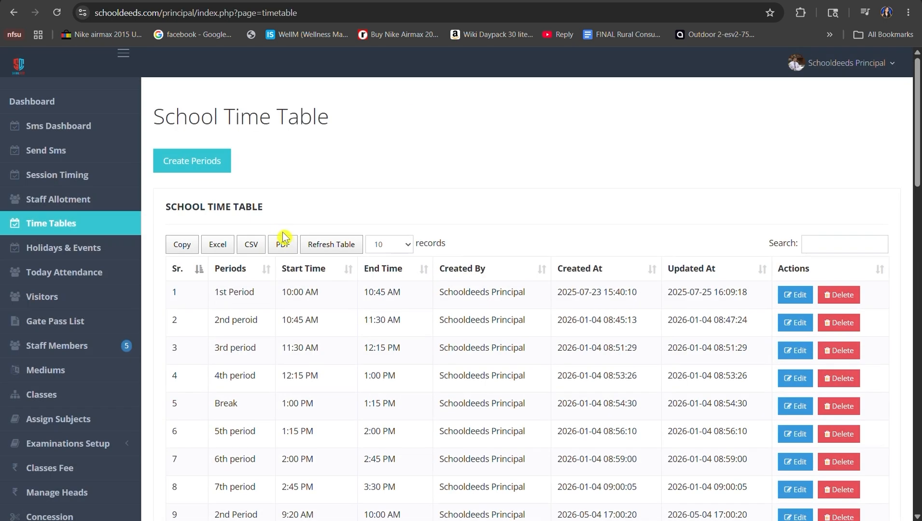
scroll(447, 316, down, 15)
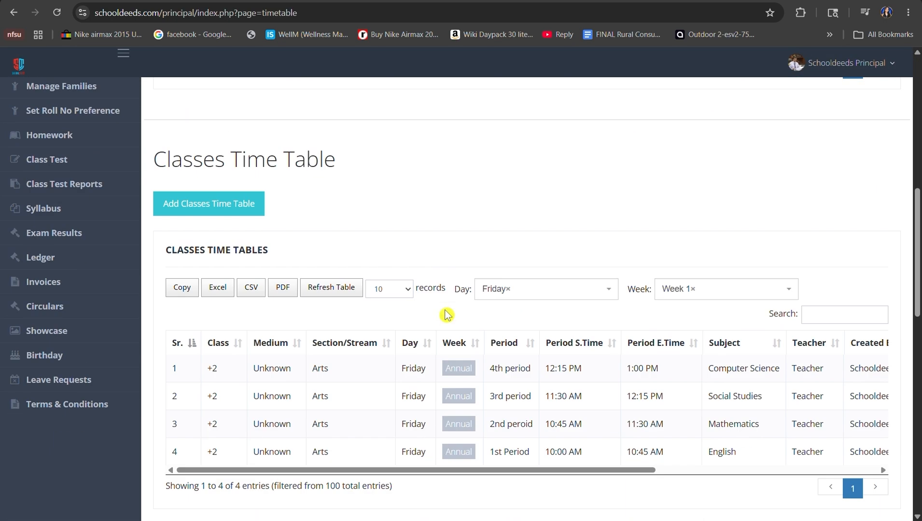
scroll(447, 316, down, 5)
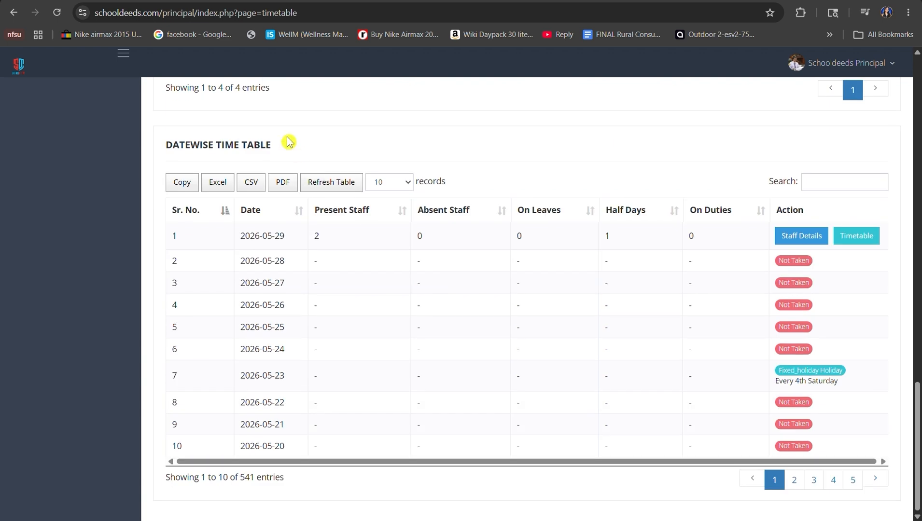
drag(288, 144, 162, 149)
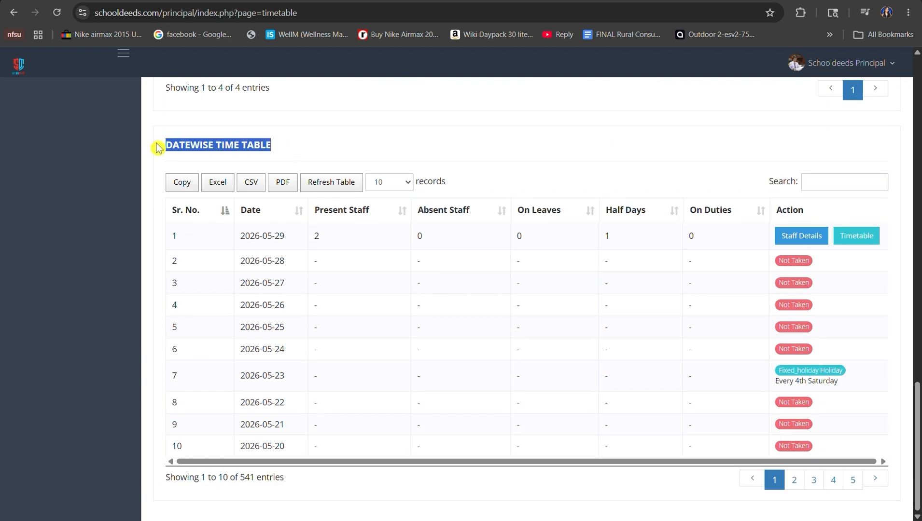
View the staff details and the timetable for 2026-05-29 in the Datewise Time Table.
click(801, 236)
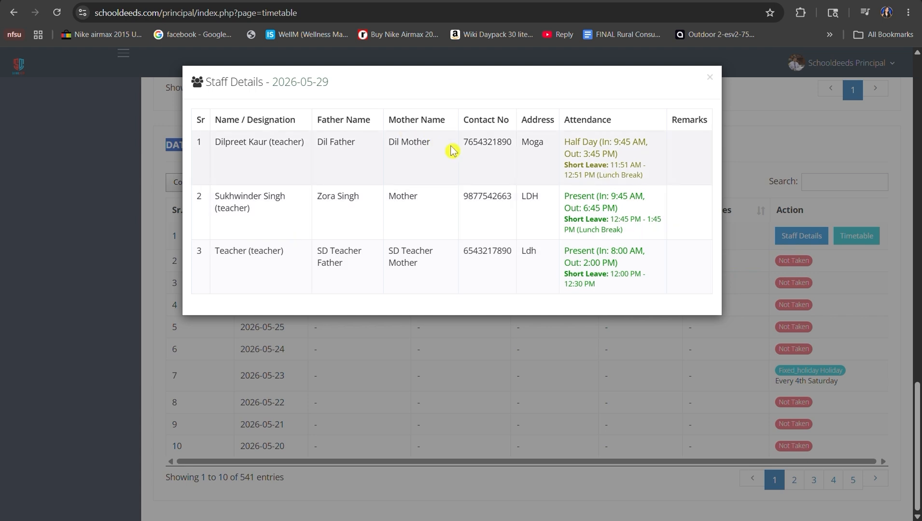
drag(214, 143, 310, 147)
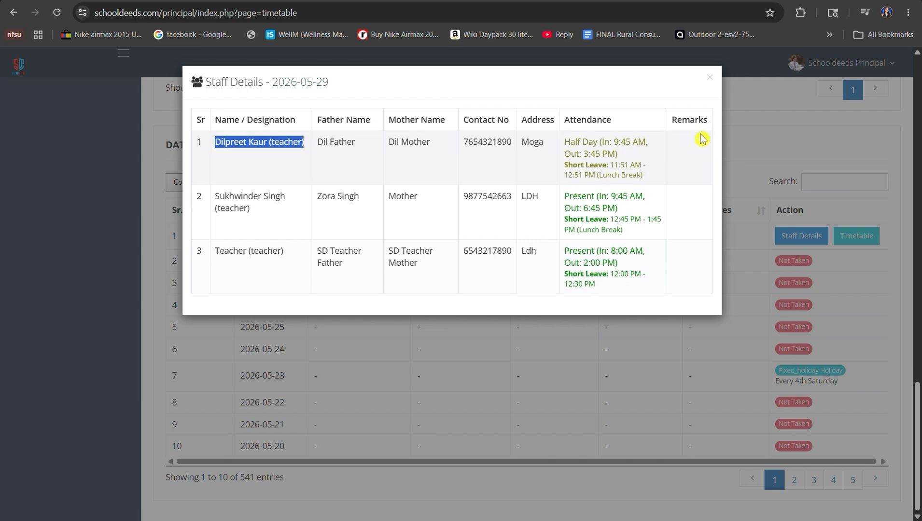
click(709, 78)
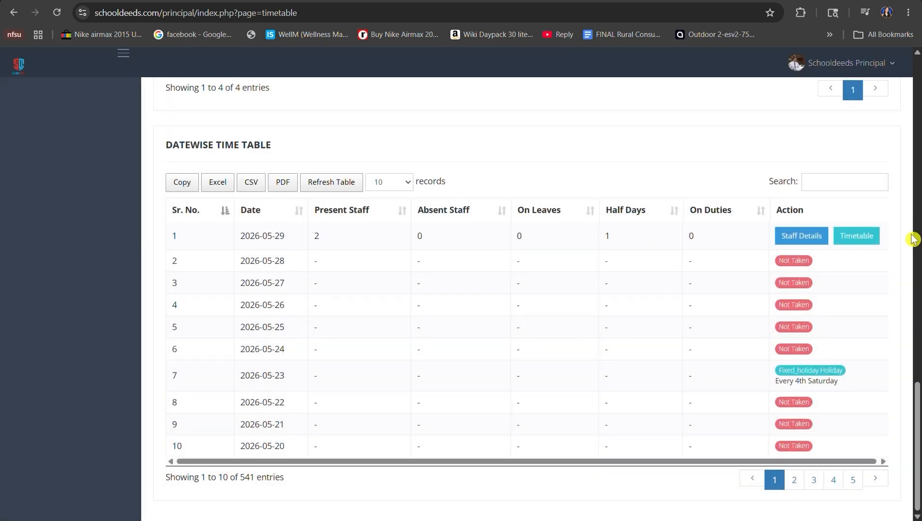
click(855, 237)
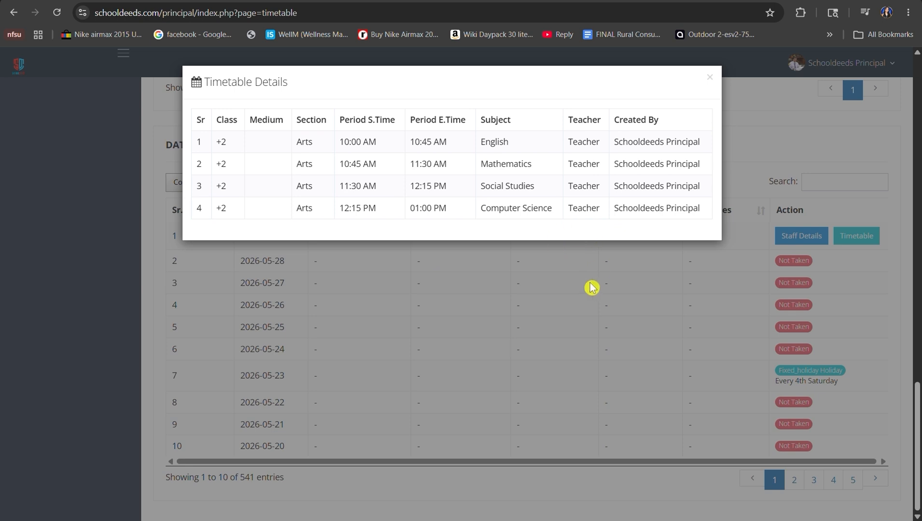
click(590, 286)
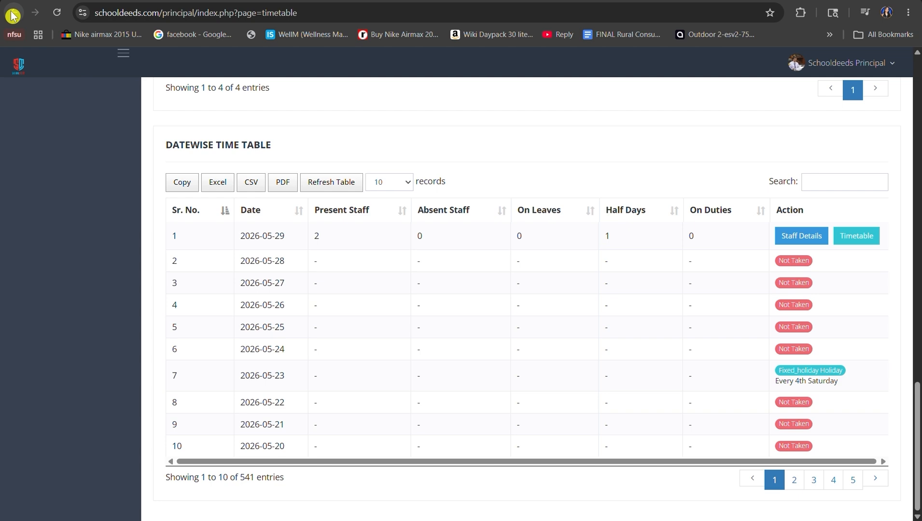
Return to the SchoolDeeds home page and log out of the principal account.
click(12, 16)
click(13, 20)
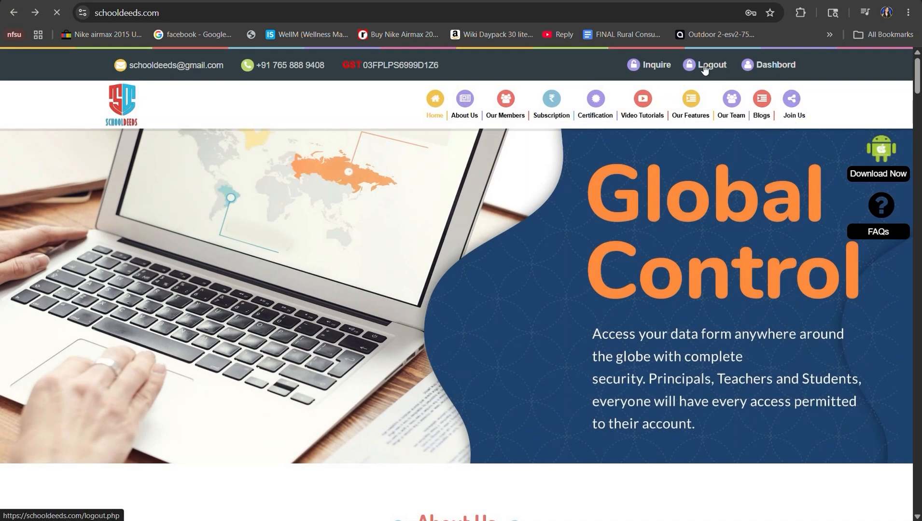
click(705, 67)
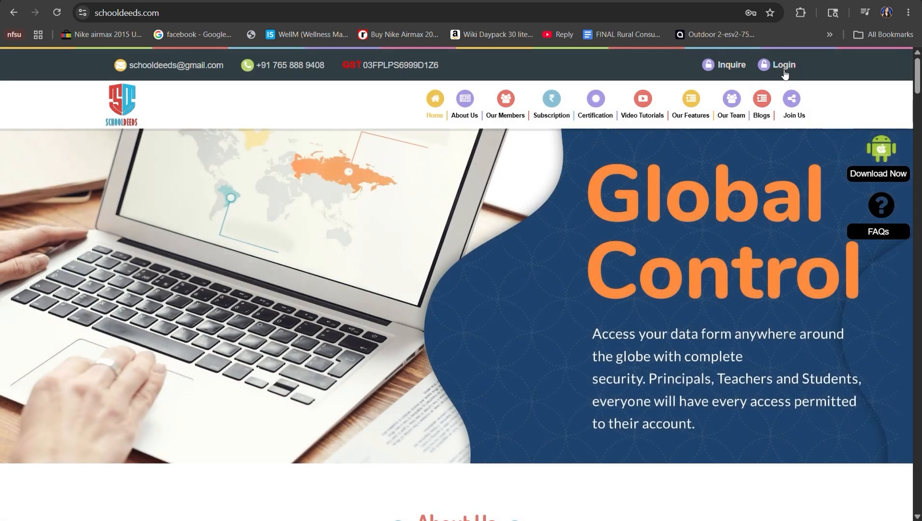
Log in to the accountant account with the saved sd-accounts user name and its password.
click(784, 67)
triple_click(318, 119)
key(BackSpace)
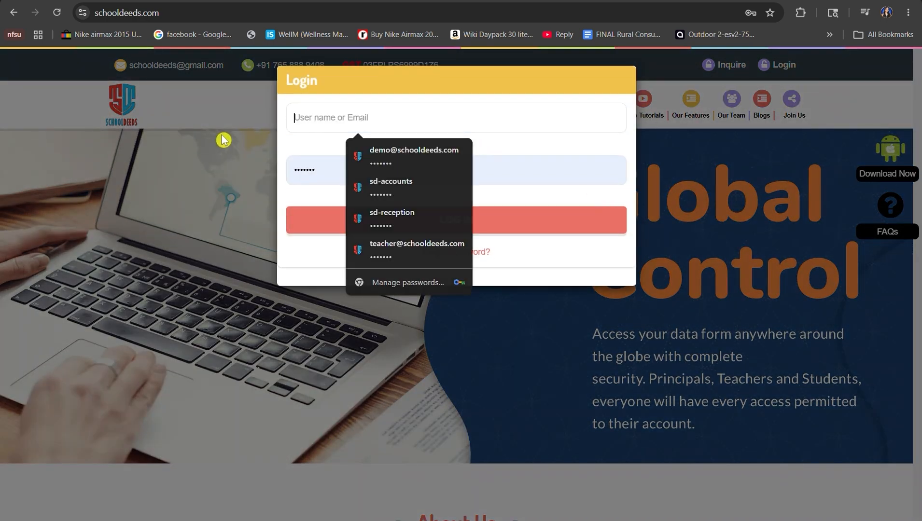
text(sd-accounts)
click(370, 152)
key(Return)
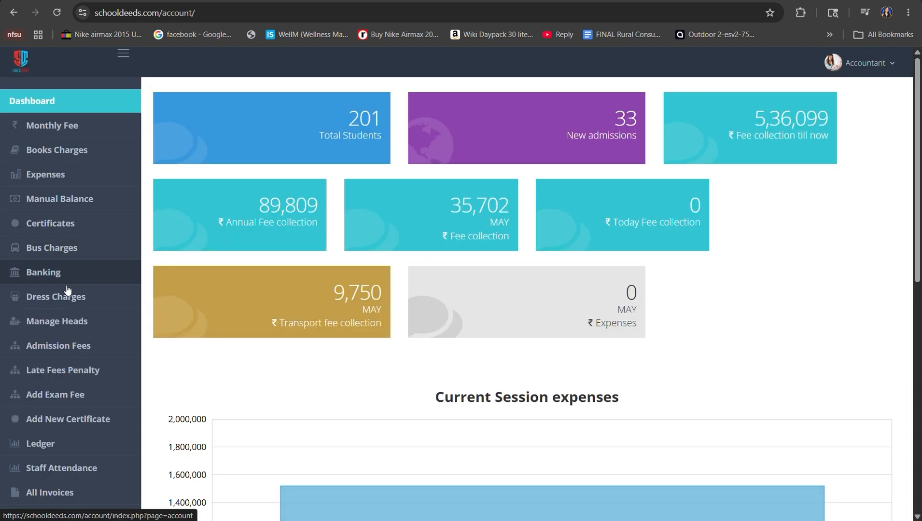
Open the accountant's Staff Attendance page and look through the monthly staff attendance records.
scroll(78, 465, down, 3)
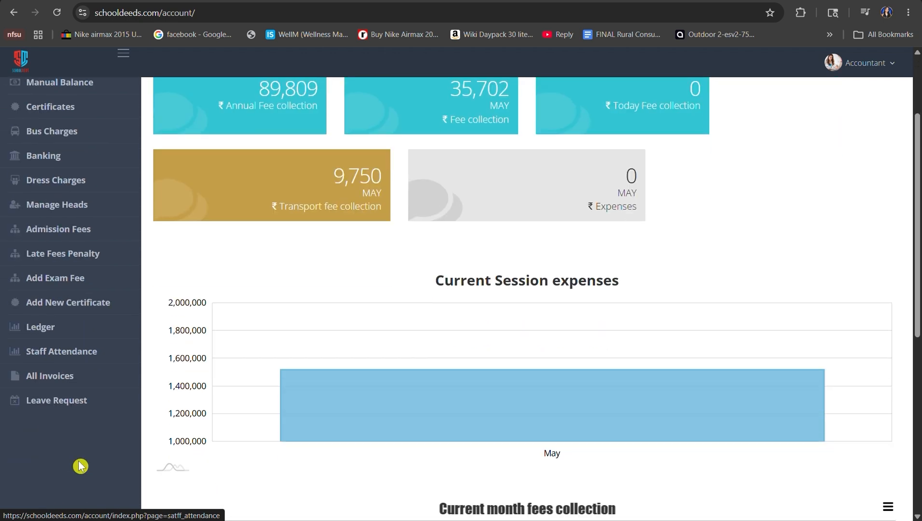
click(93, 348)
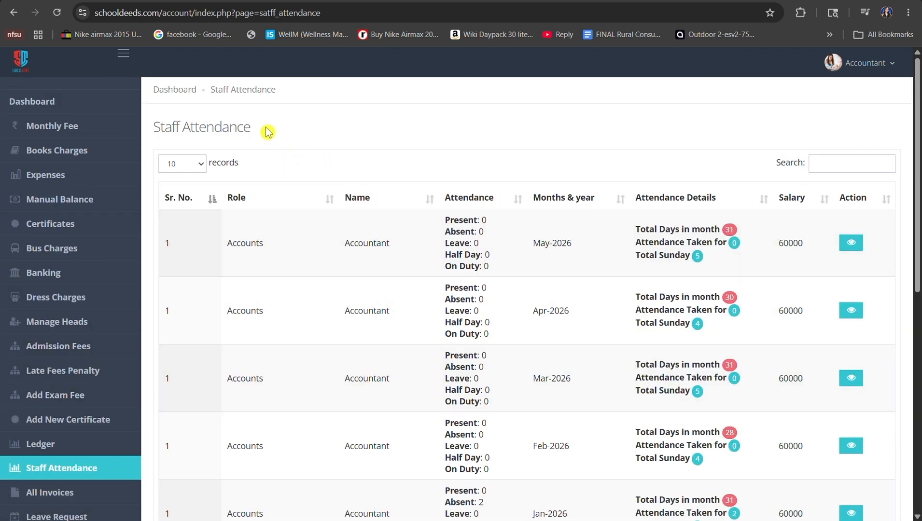
drag(267, 132, 149, 136)
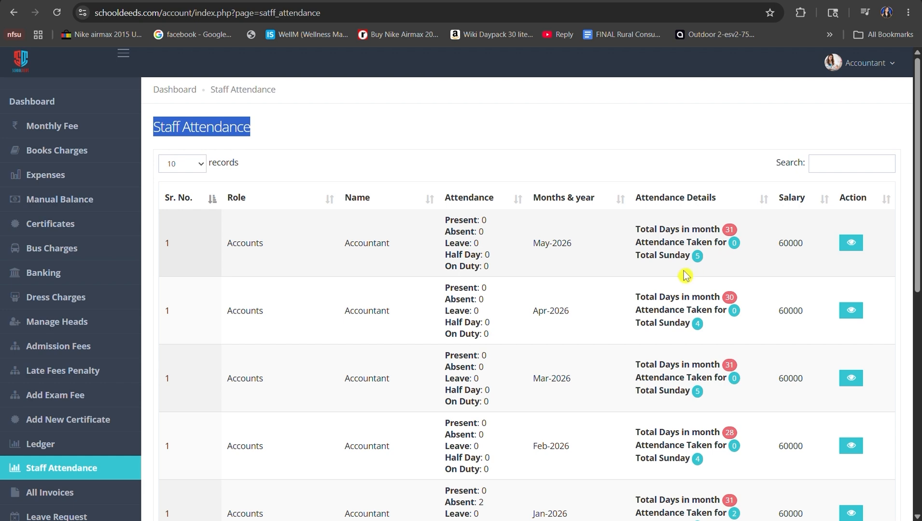
scroll(273, 433, down, 5)
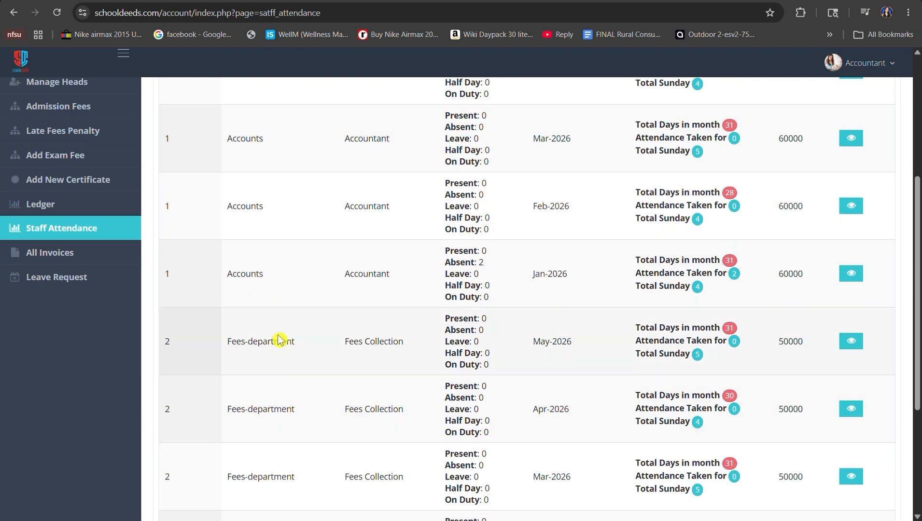
scroll(298, 464, up, 5)
click(355, 125)
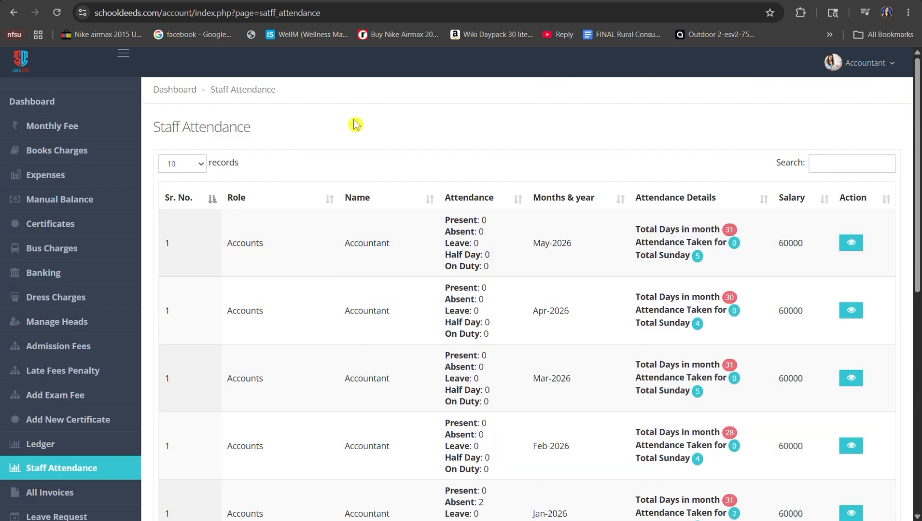
Search the staff attendance records for "Teacher" and review the matching monthly entries.
click(838, 161)
text(Teacher)
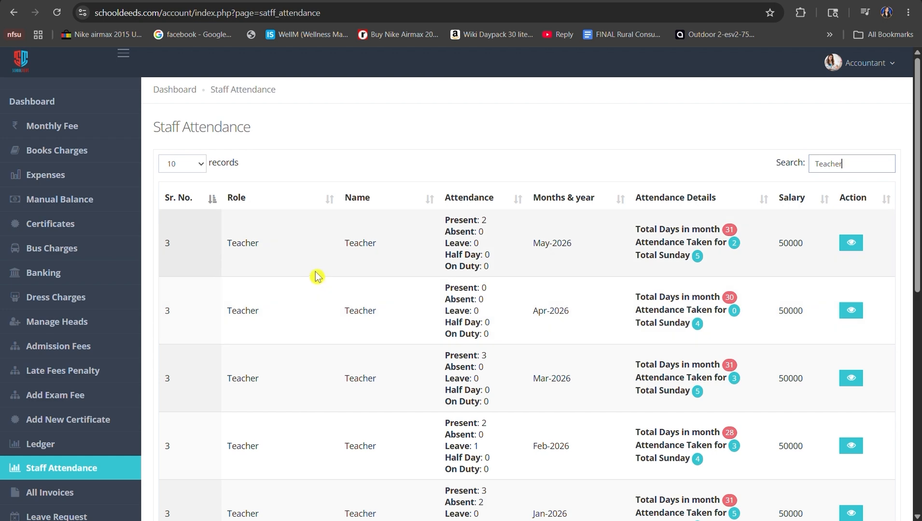
scroll(383, 267, down, 5)
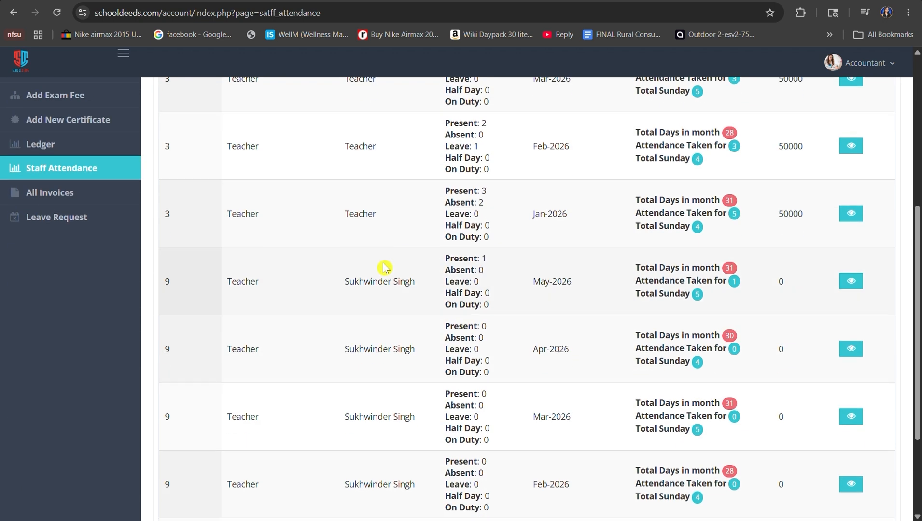
scroll(383, 267, down, 3)
scroll(383, 266, up, 8)
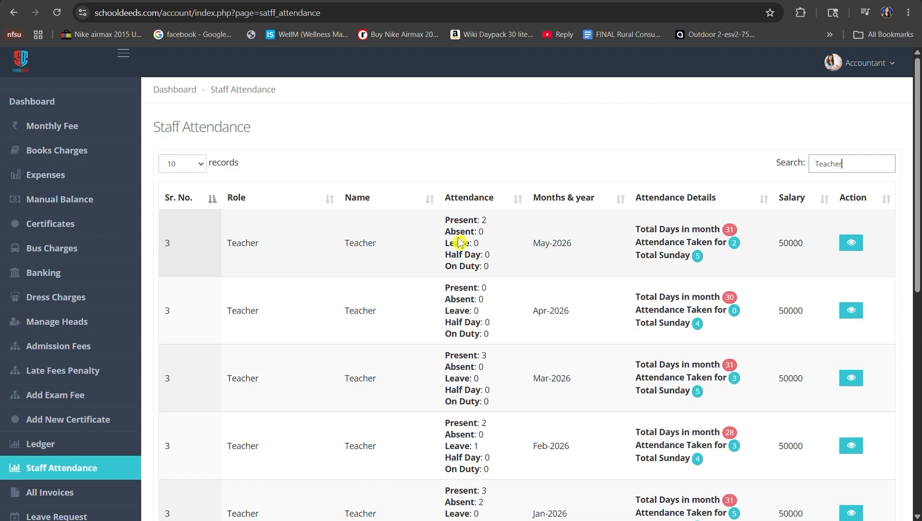
Search the attendance records by a staff member's first name and check the matching teacher's half-day count for May-2026.
drag(864, 161, 804, 173)
key(BackSpace)
text(D)
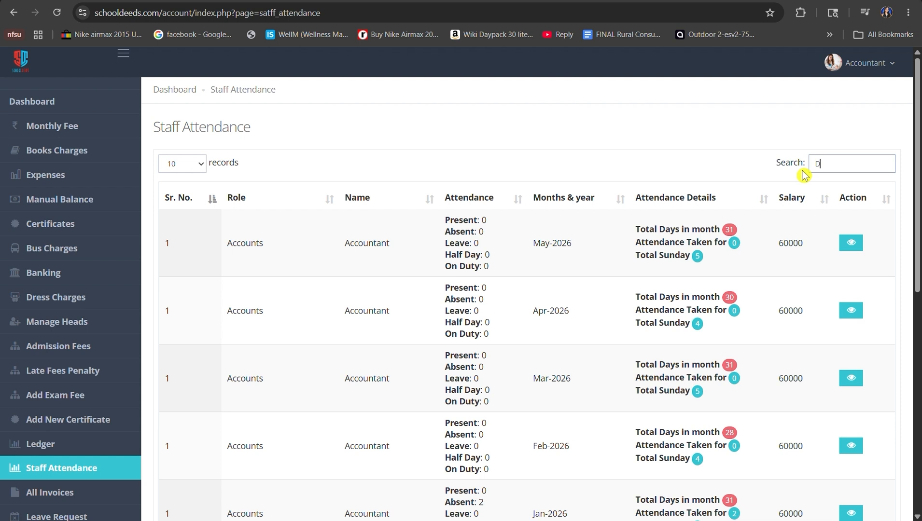
text(ilpreet)
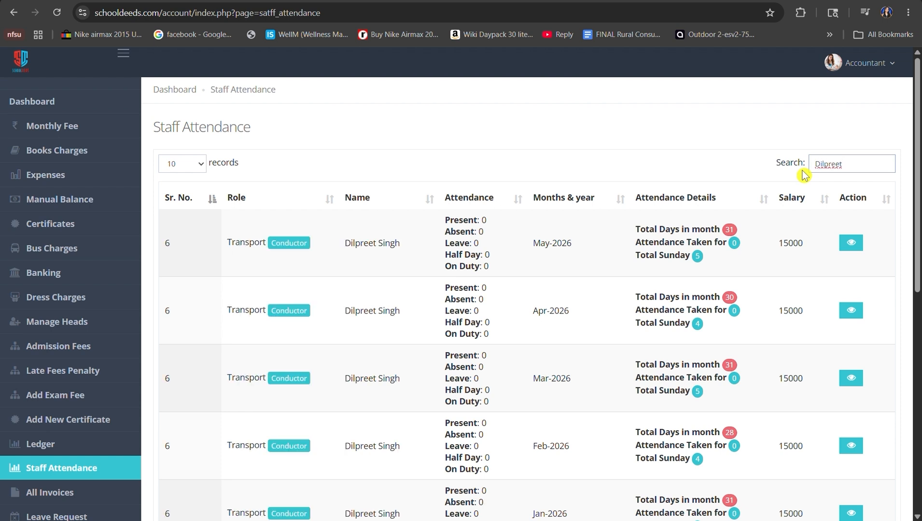
scroll(319, 171, down, 9)
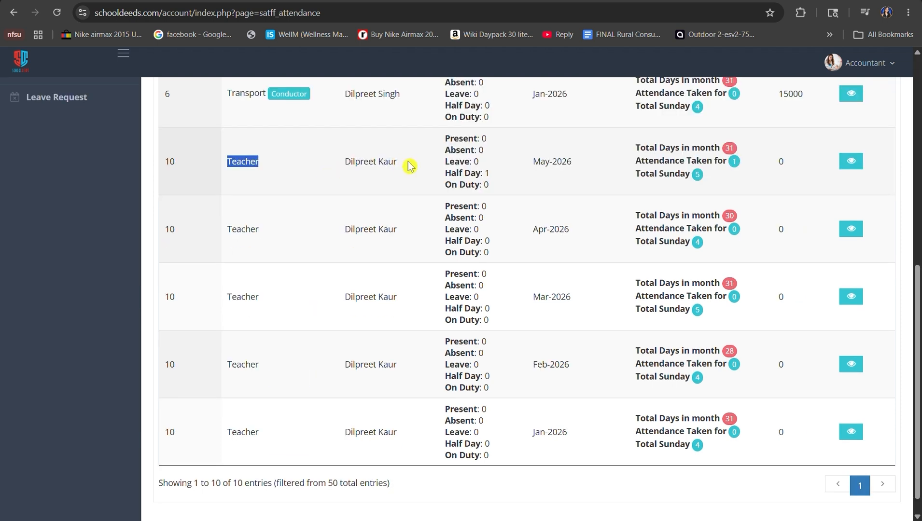
click(441, 178)
drag(441, 177, 494, 179)
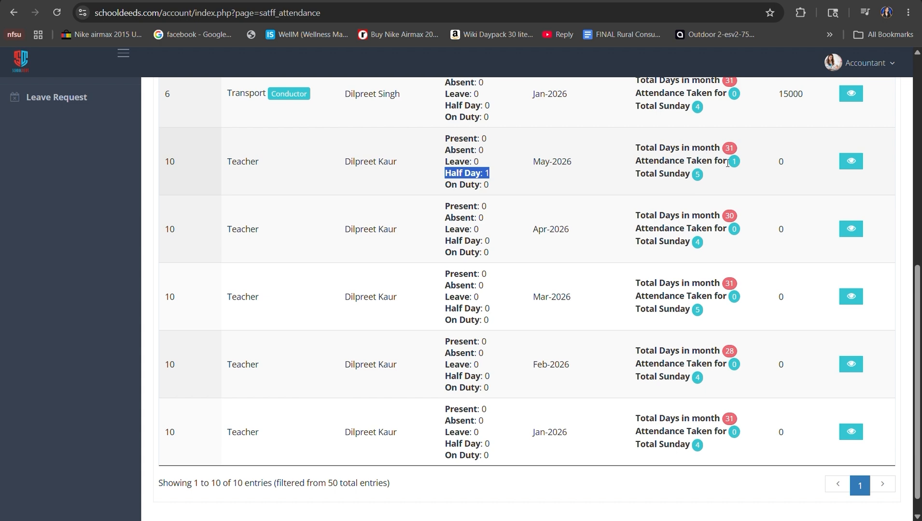
View that teacher's day-by-day attendance for May-2026, check the 29-May-2026 attendance entry, and close the details.
click(851, 163)
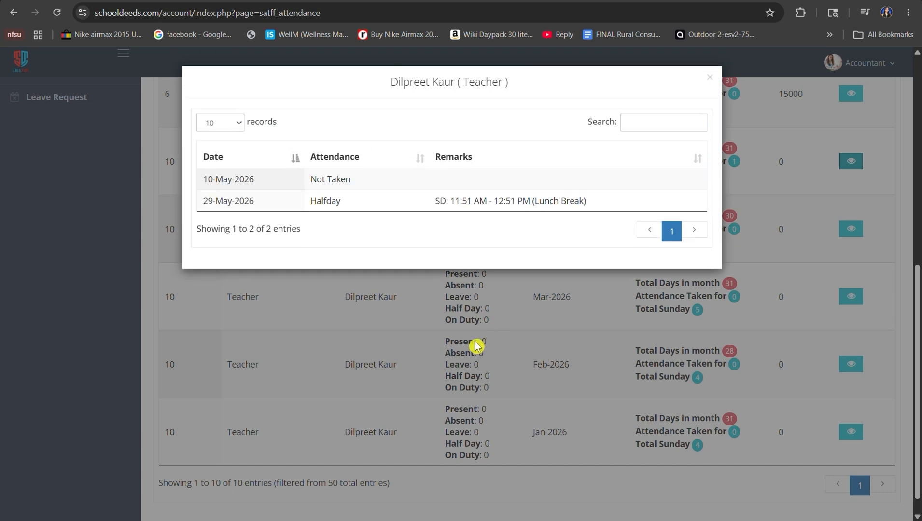
drag(305, 202, 405, 214)
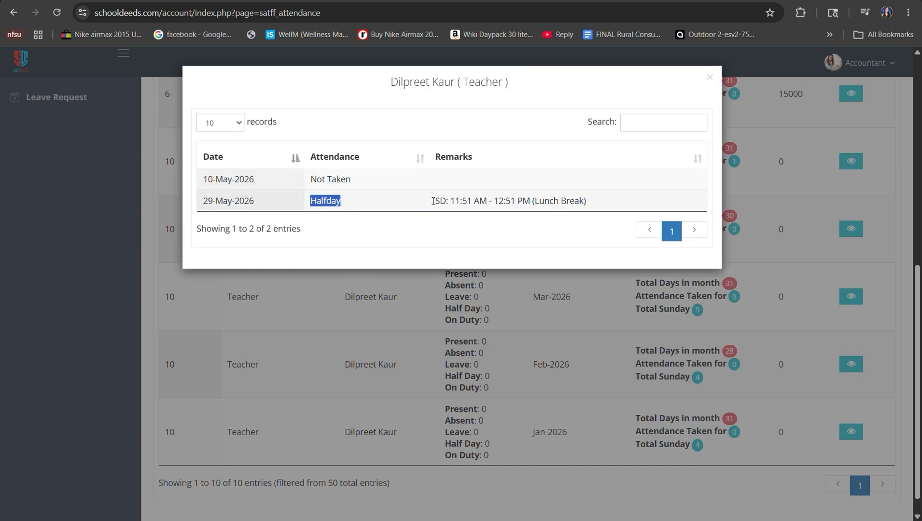
click(604, 289)
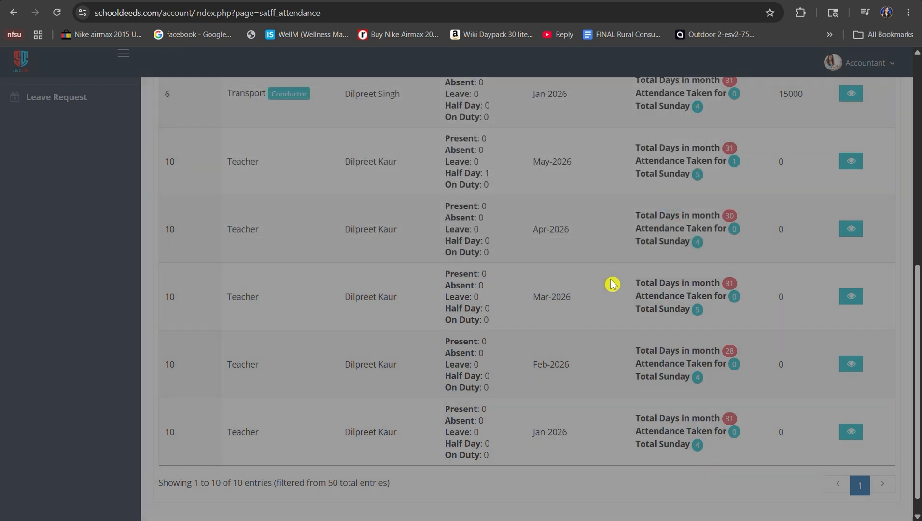
Clear the name search and examine the total days, attendance taken and total Sundays in the accountant's May-2026 record.
scroll(716, 232, up, 10)
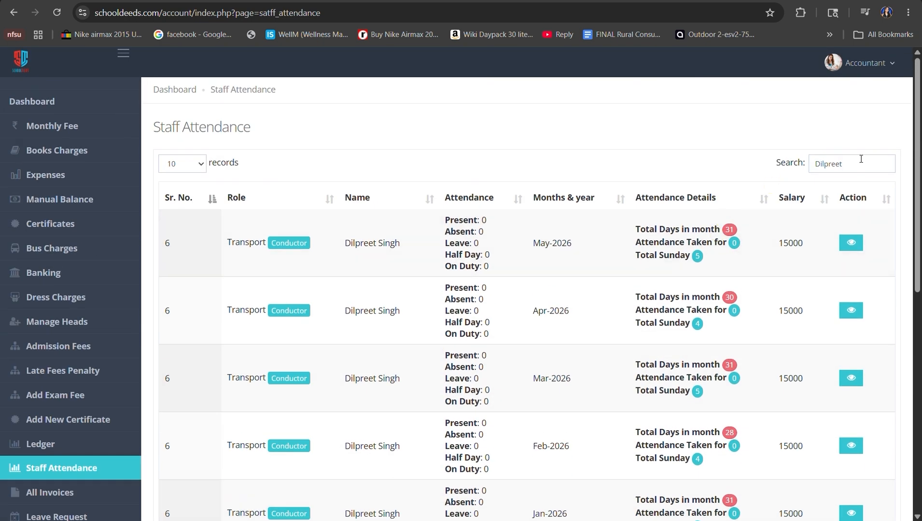
drag(860, 163, 802, 175)
key(BackSpace)
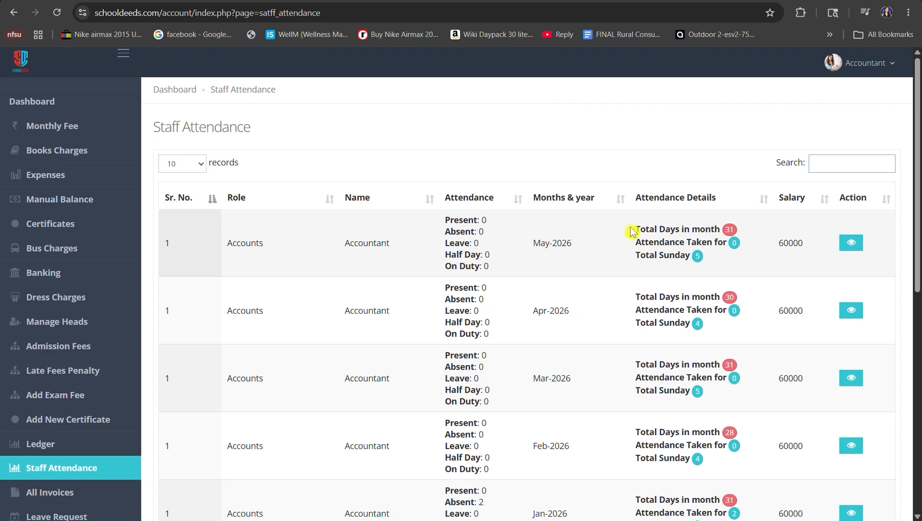
drag(631, 232, 728, 229)
drag(636, 243, 734, 243)
drag(635, 258, 696, 258)
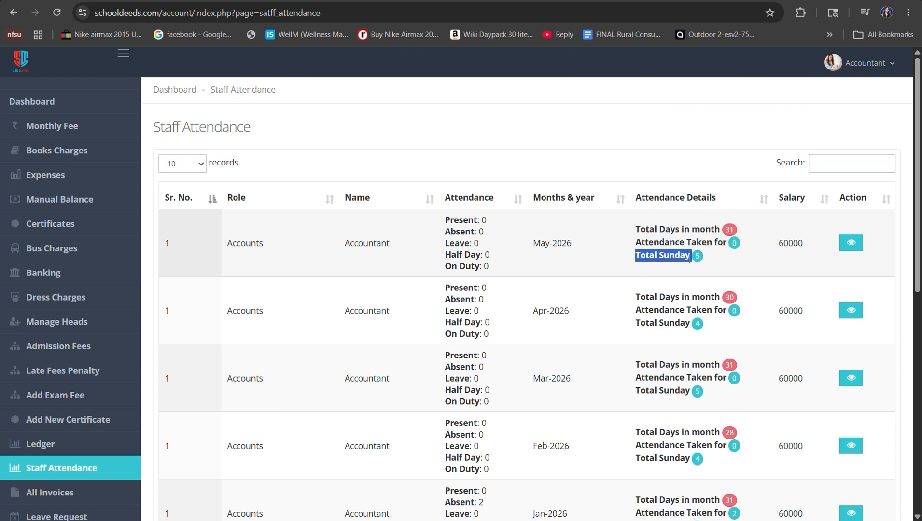